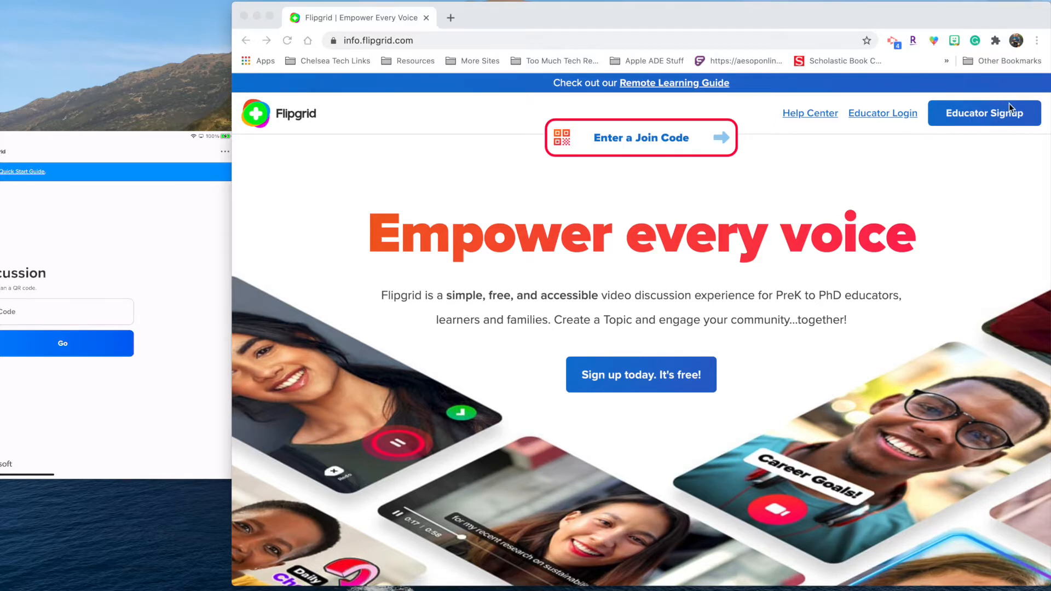
Step: Log in as an educator and close the Welcome to Flipgrid message to view the empty Groups tab
{"action": "left_click", "coordinate": [895, 120]}
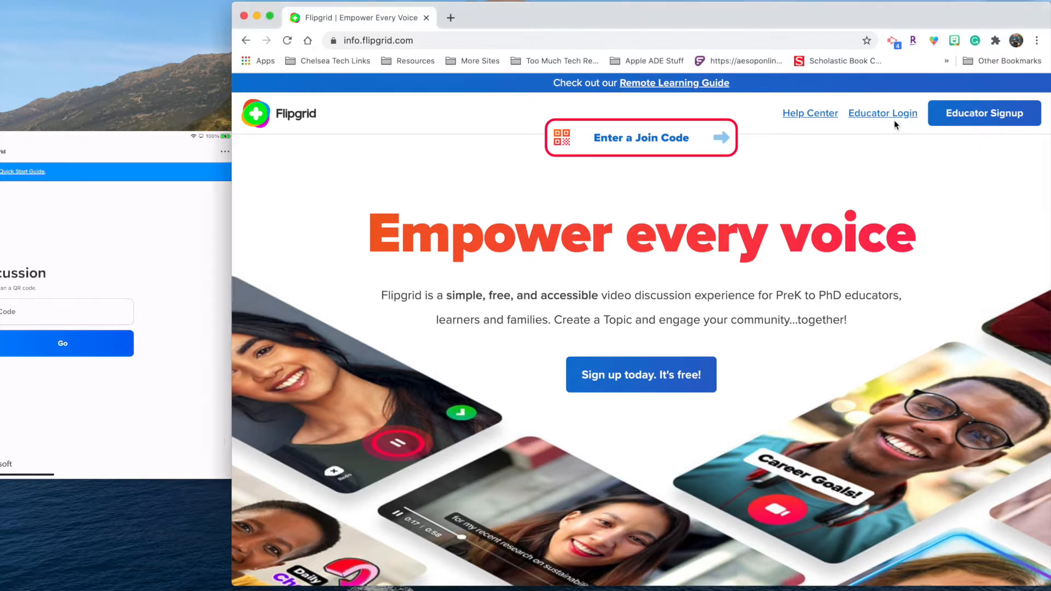
{"action": "left_click", "coordinate": [883, 120]}
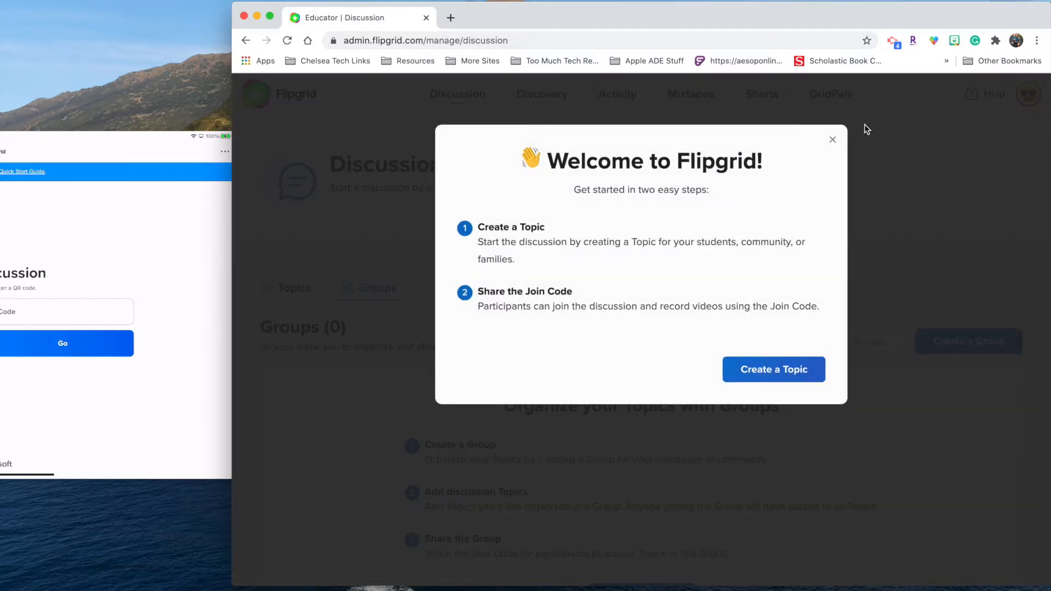
{"action": "left_click", "coordinate": [833, 140]}
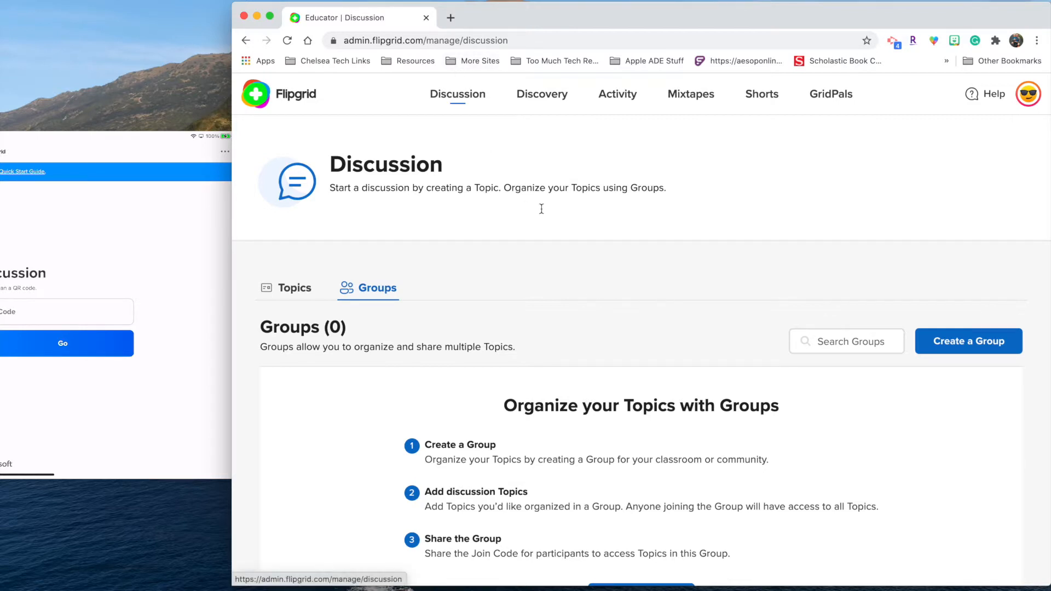
{"action": "scroll", "coordinate": [620, 278], "scroll_direction": "down", "scroll_amount": 1}
{"action": "scroll", "coordinate": [620, 279], "scroll_direction": "down", "scroll_amount": 2}
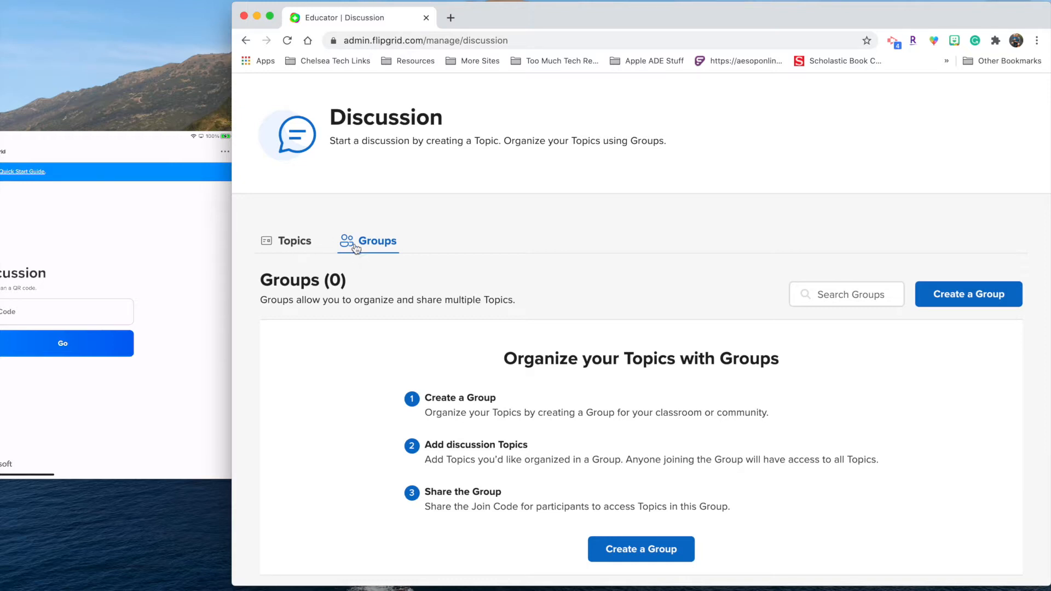
Step: Create a private group named for the teacher's 1st Grade class, with students joining by username
{"action": "left_click", "coordinate": [971, 298]}
{"action": "left_click", "coordinate": [585, 298]}
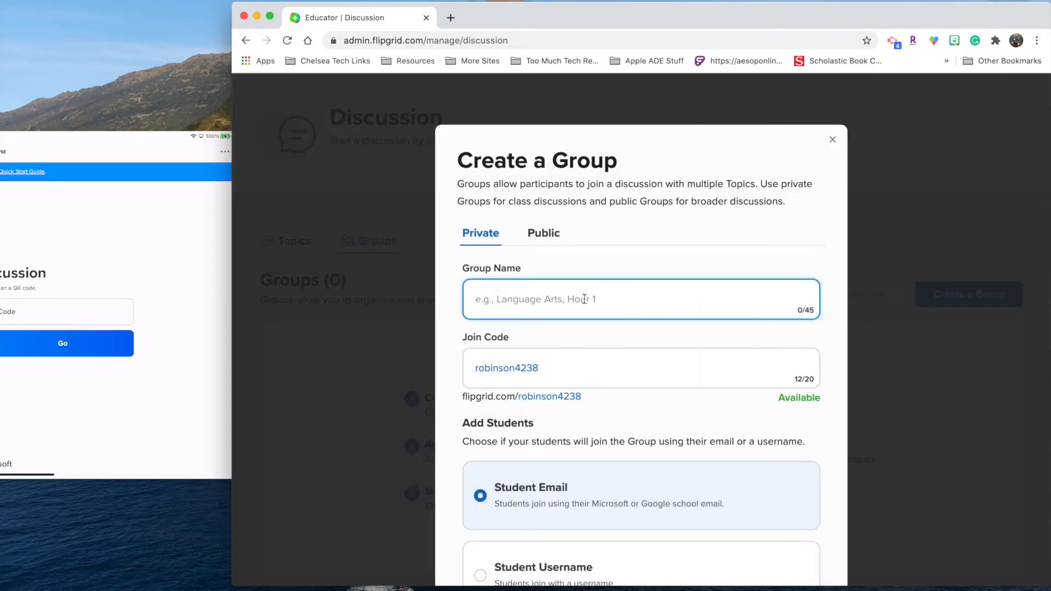
{"action": "type", "text": "Mr. Robins"}
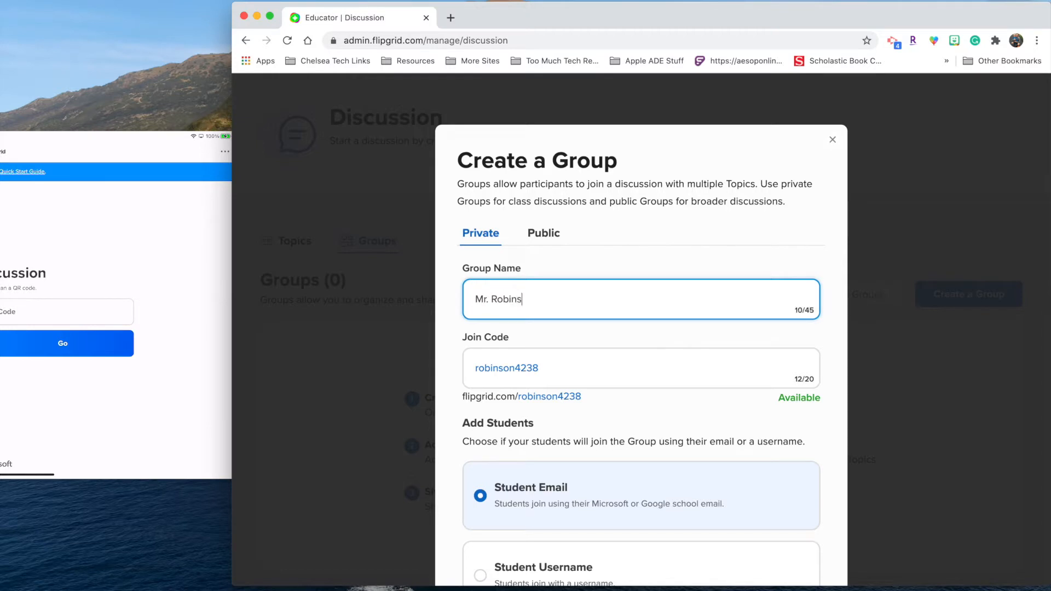
{"action": "type", "text": "on's 1st Grade"}
{"action": "scroll", "coordinate": [562, 376], "scroll_direction": "down", "scroll_amount": 4}
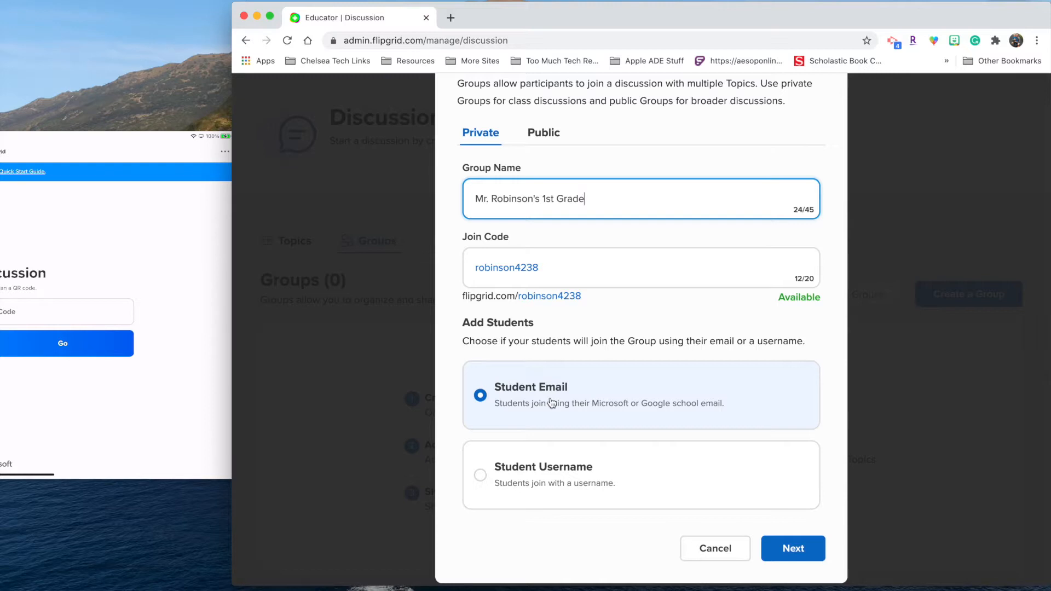
{"action": "left_click", "coordinate": [548, 482]}
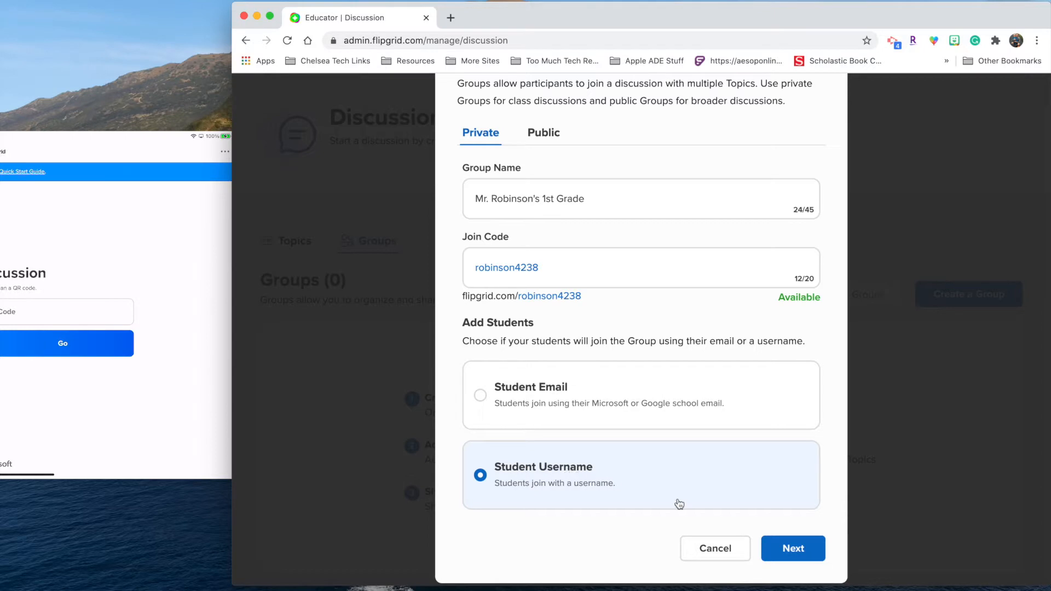
{"action": "left_click", "coordinate": [776, 547]}
{"action": "left_click", "coordinate": [516, 290]}
Step: Add one student with first name, last initial and username, then create the group
{"action": "type", "text": "Eric"}
{"action": "key", "text": "Tab"}
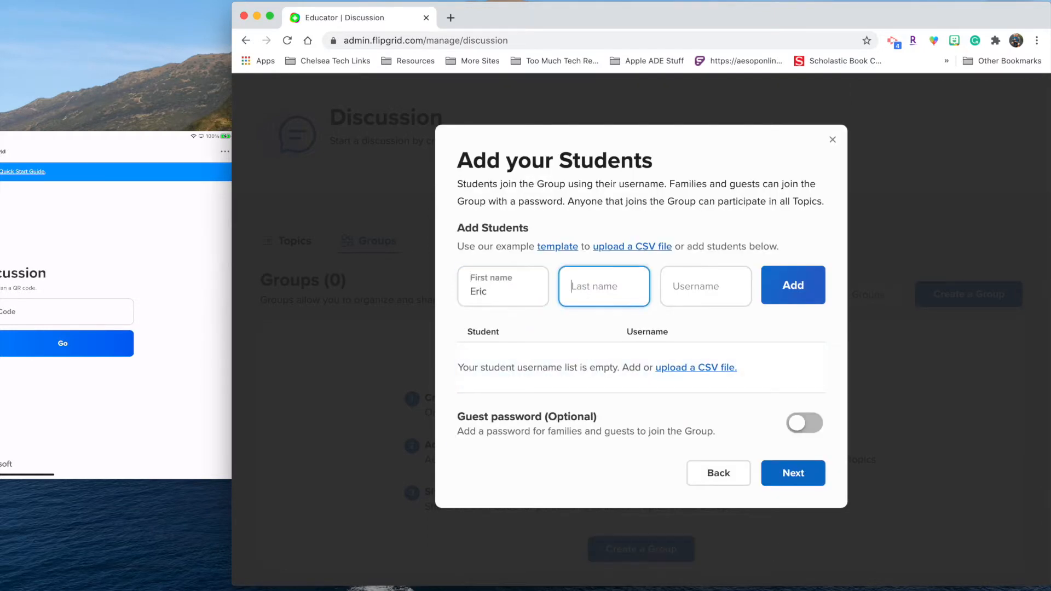
{"action": "type", "text": "R"}
{"action": "key", "text": "Tab"}
{"action": "type", "text": "Eric"}
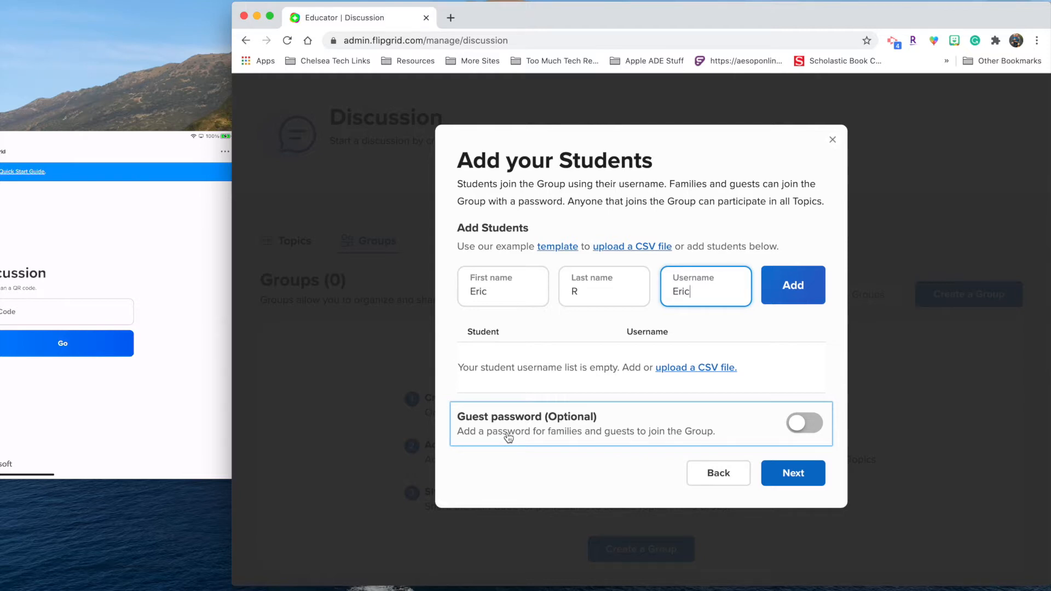
{"action": "left_click", "coordinate": [782, 480]}
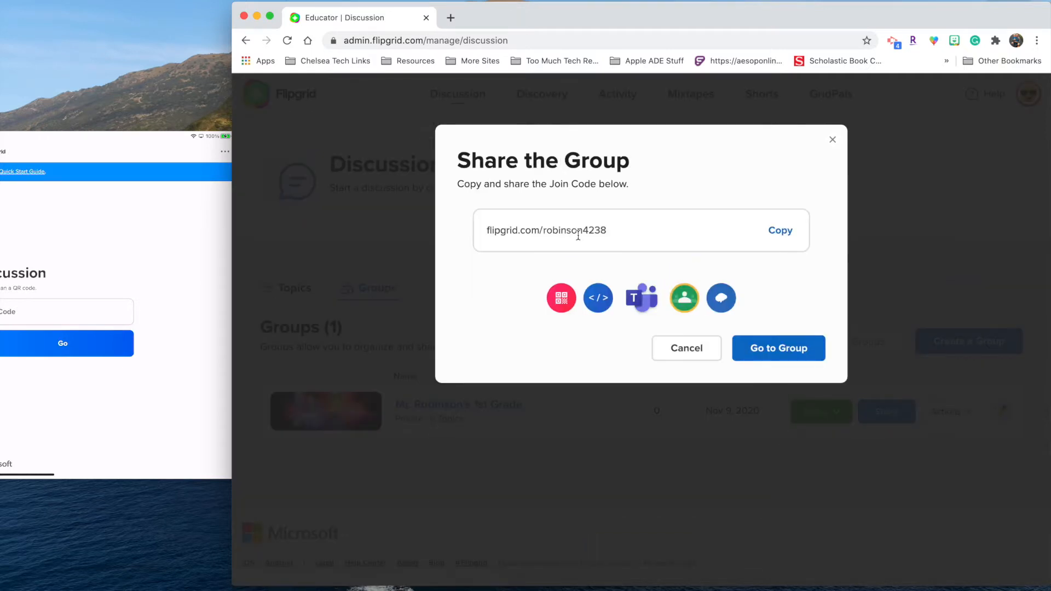
Step: Check the group's shareable join link and begin entering its join code on the iPad
{"action": "left_click_drag", "start_coordinate": [485, 230], "coordinate": [543, 233]}
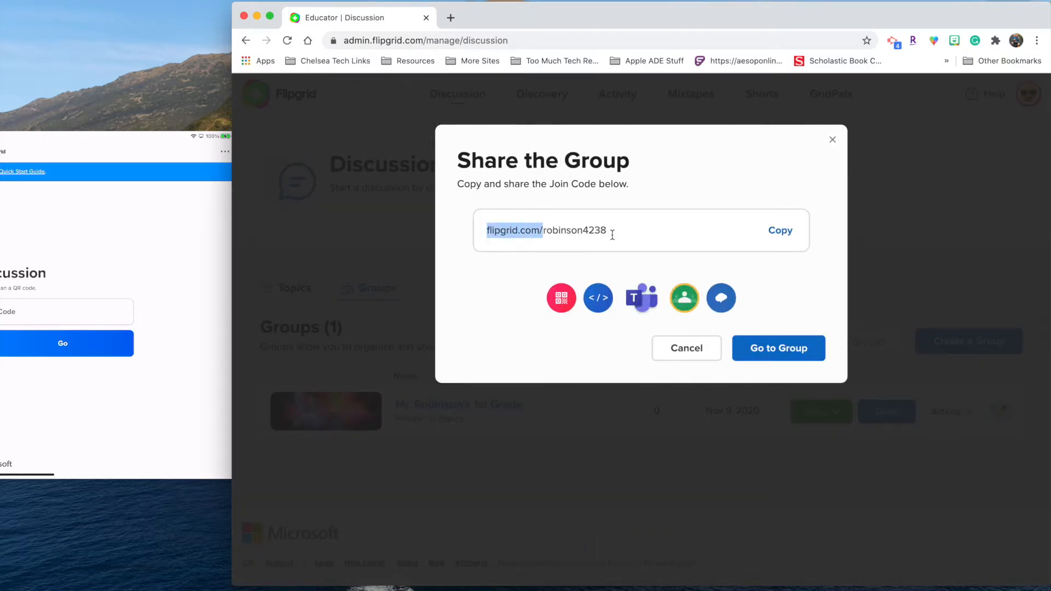
{"action": "left_click", "coordinate": [612, 234]}
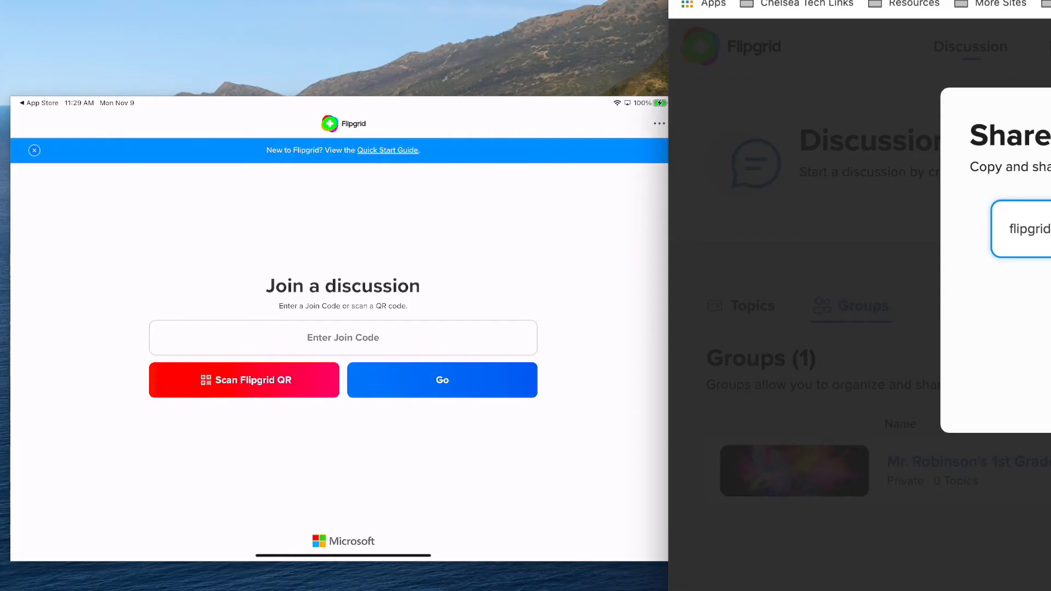
{"action": "left_click", "coordinate": [343, 337]}
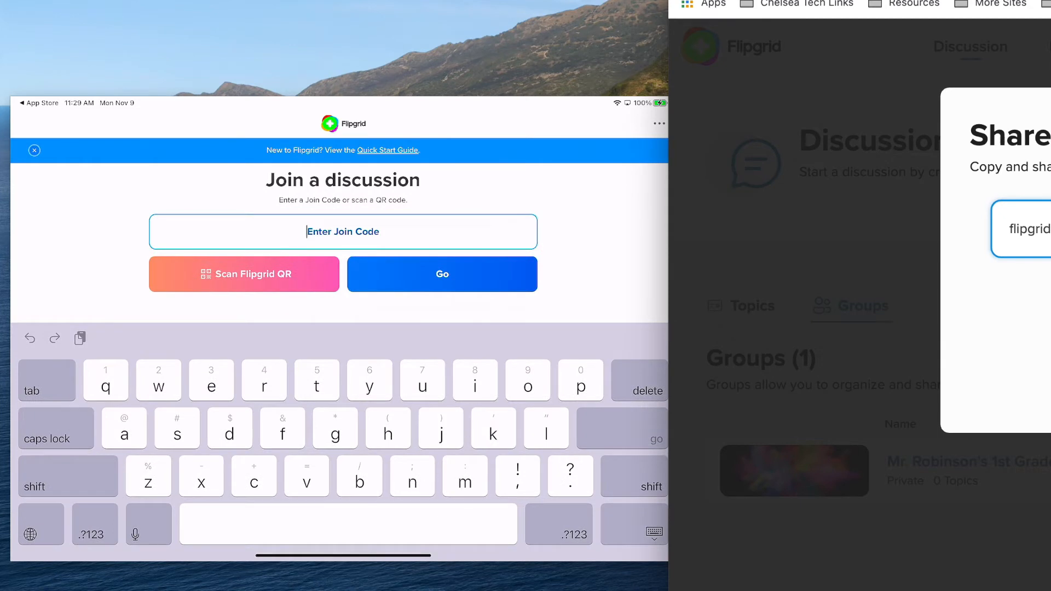
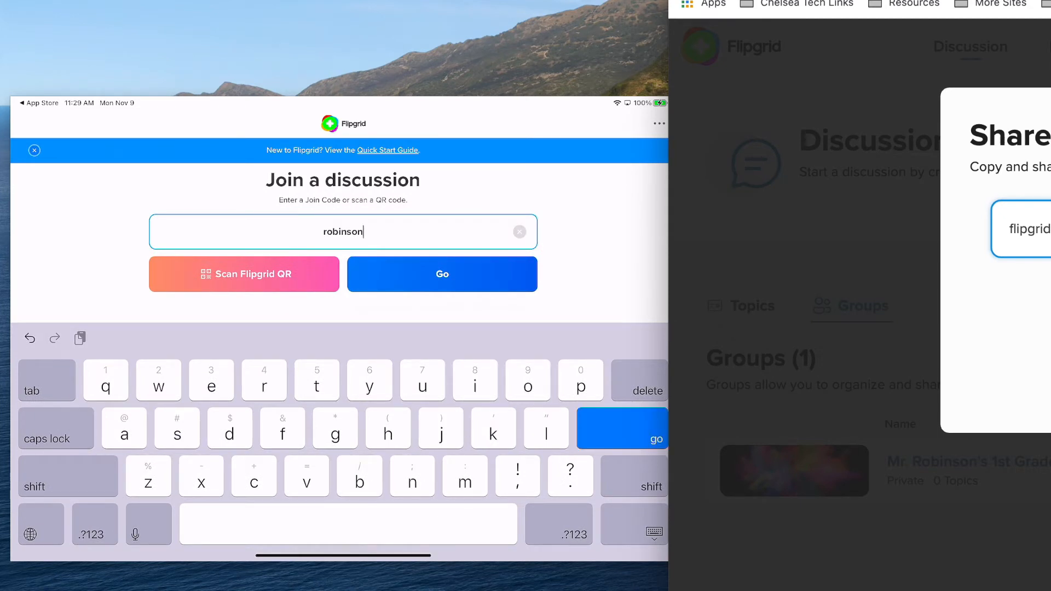
Step: On the iPad, submit the group's join code and sign in with the student's username
{"action": "key", "text": "Return"}
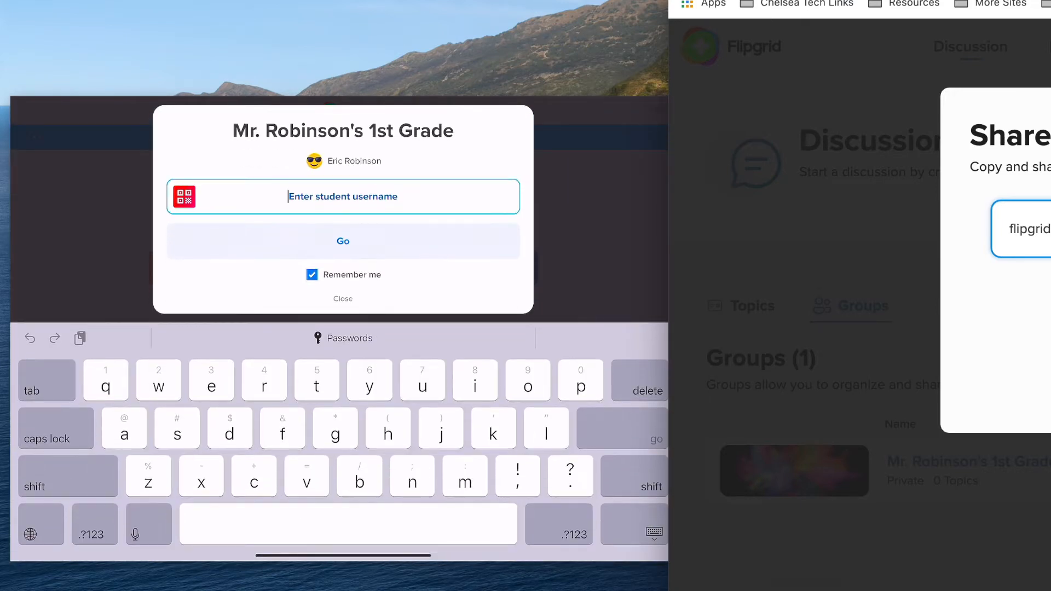
{"action": "type", "text": "Eric"}
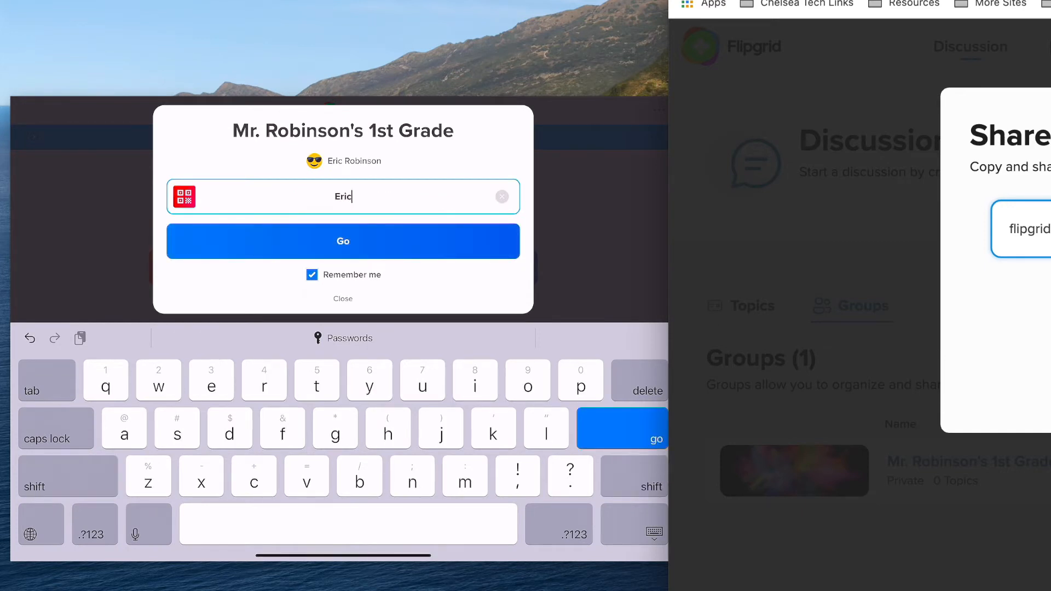
{"action": "key", "text": "Return"}
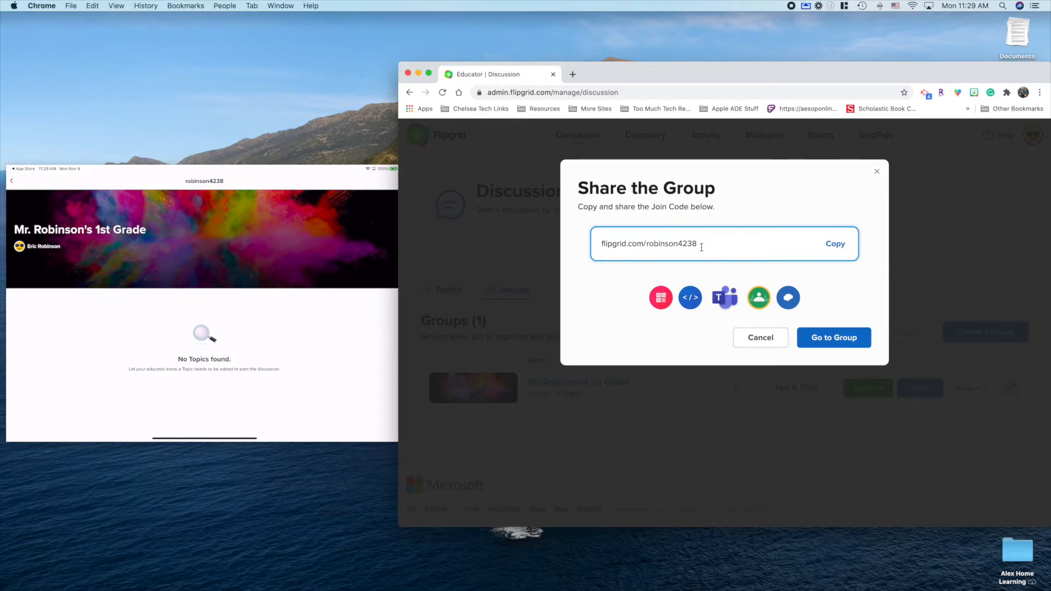
Step: Close the Share window, add a topic to the 1st Grade group and dismiss the topic tips
{"action": "left_click", "coordinate": [877, 171]}
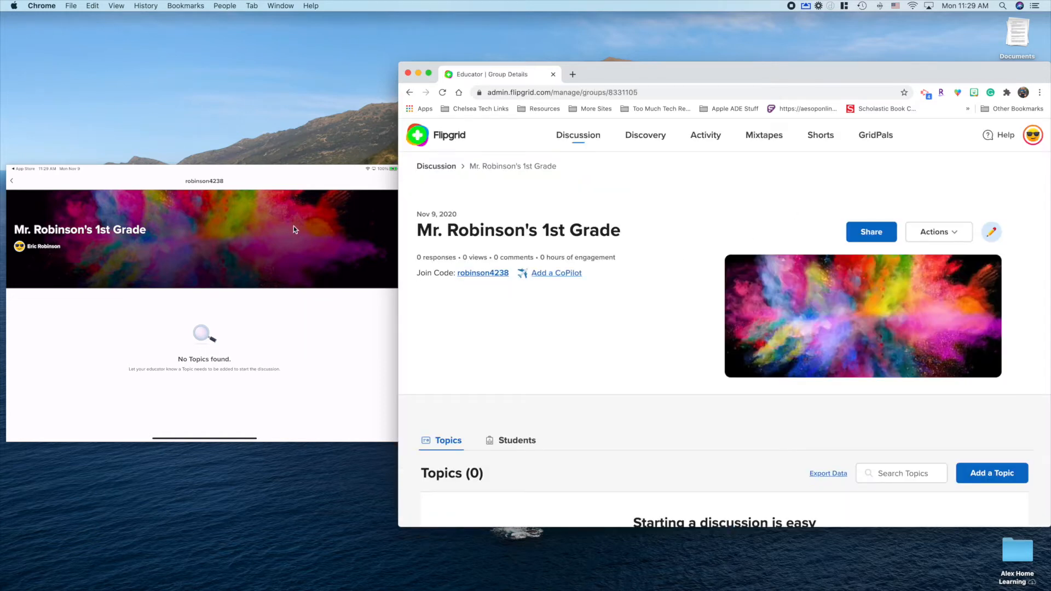
{"action": "left_click", "coordinate": [269, 173]}
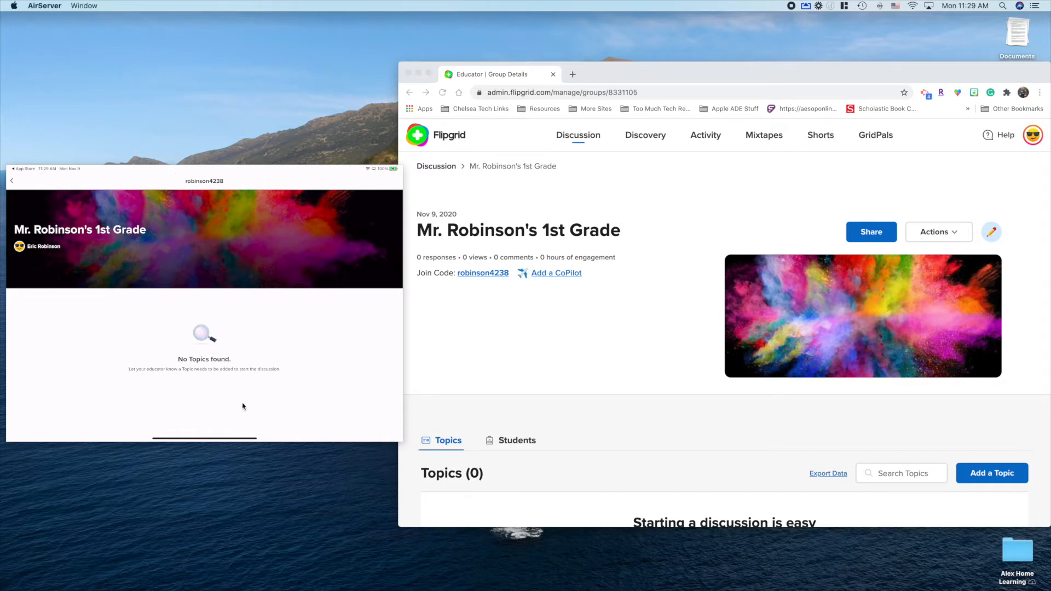
{"action": "left_click", "coordinate": [988, 474]}
{"action": "left_click", "coordinate": [983, 472]}
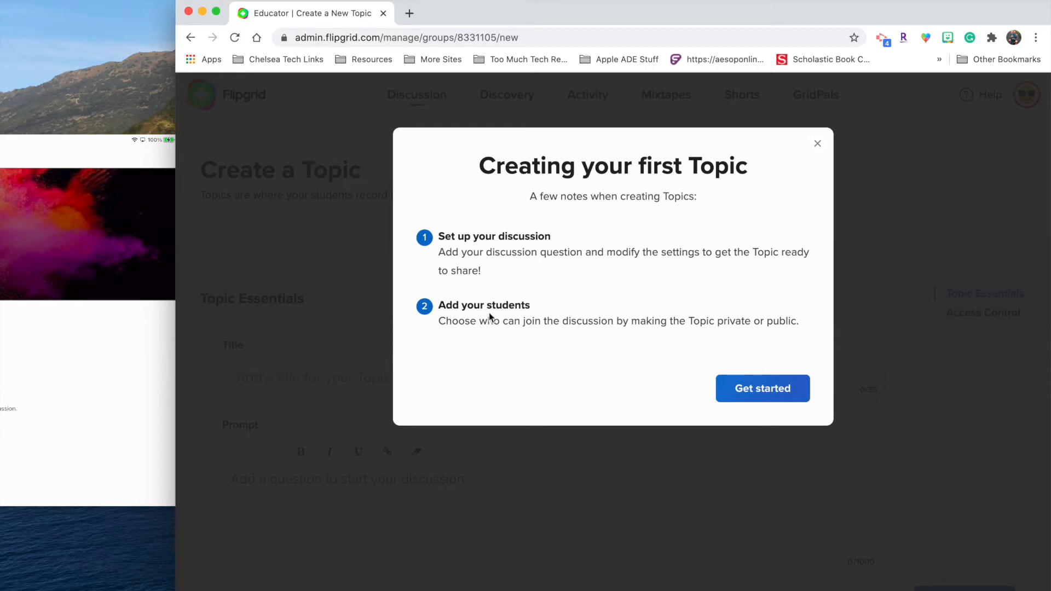
{"action": "left_click", "coordinate": [770, 395]}
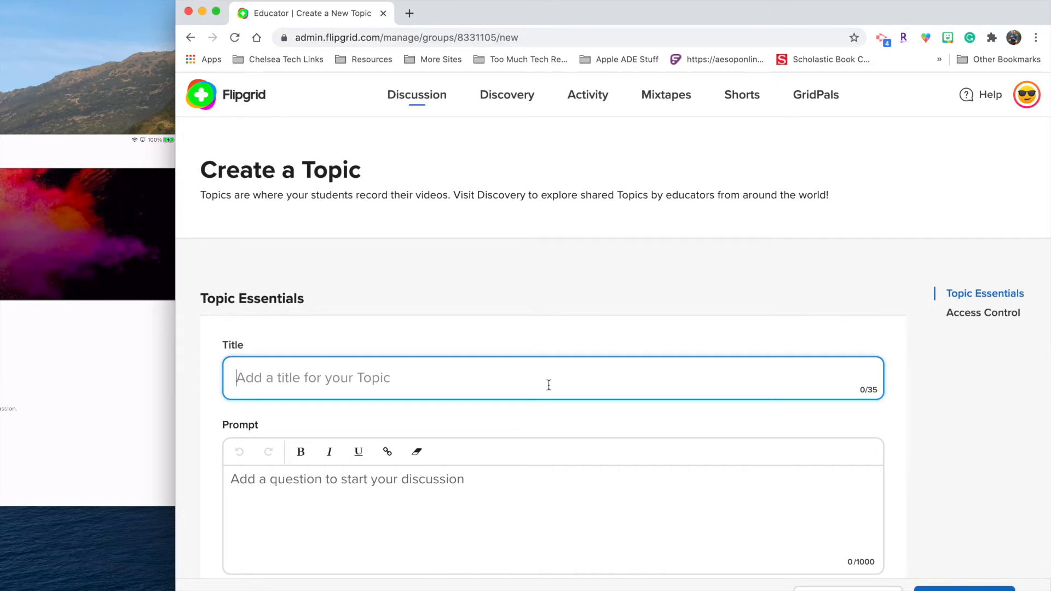
Step: Title the topic 'Favorite color' with the prompt 'What is your favorite color?'
{"action": "type", "text": "What is y"}
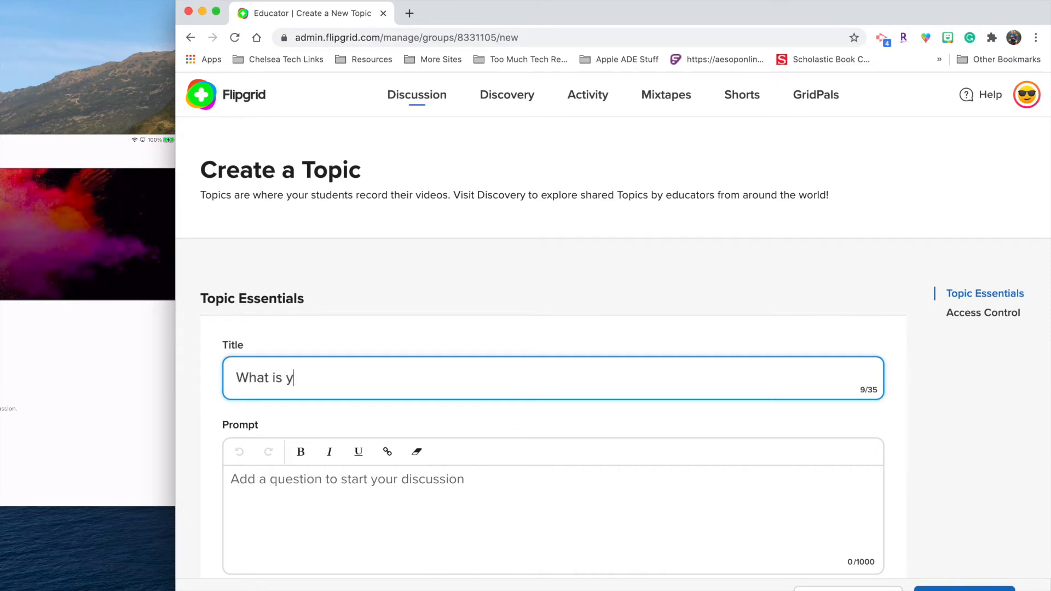
{"action": "type", "text": "our favorite color?"}
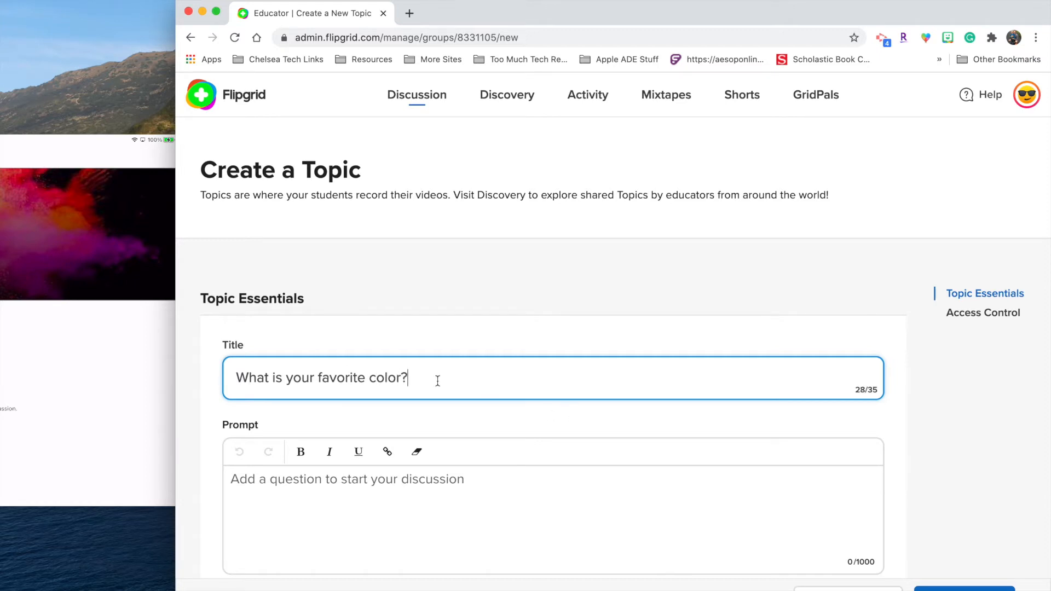
{"action": "triple_click", "coordinate": [359, 378]}
{"action": "type", "text": "Favor"}
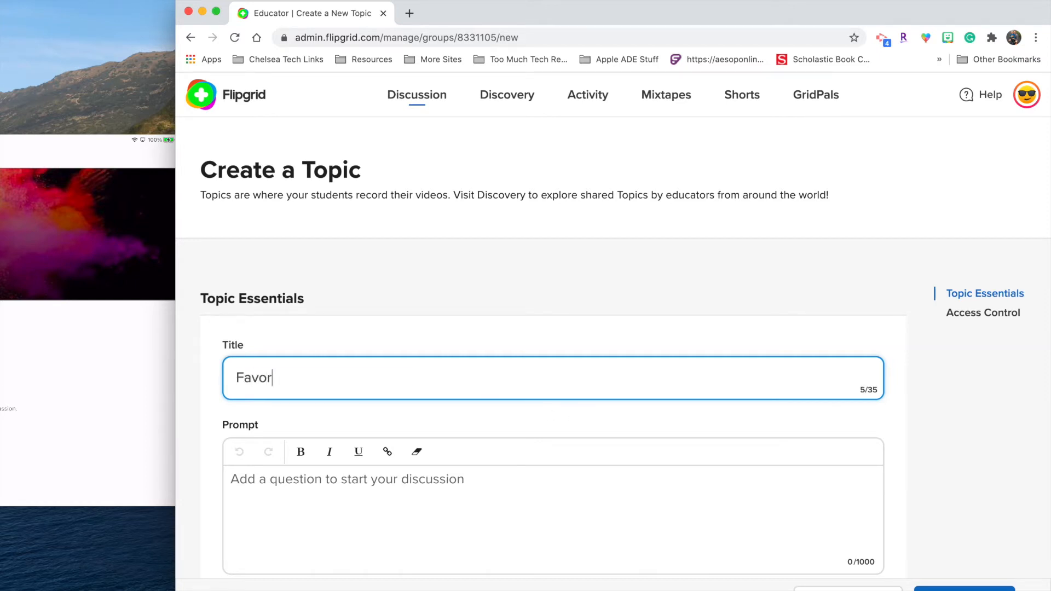
{"action": "type", "text": "ite color"}
{"action": "key", "text": "Tab"}
{"action": "type", "text": "What "}
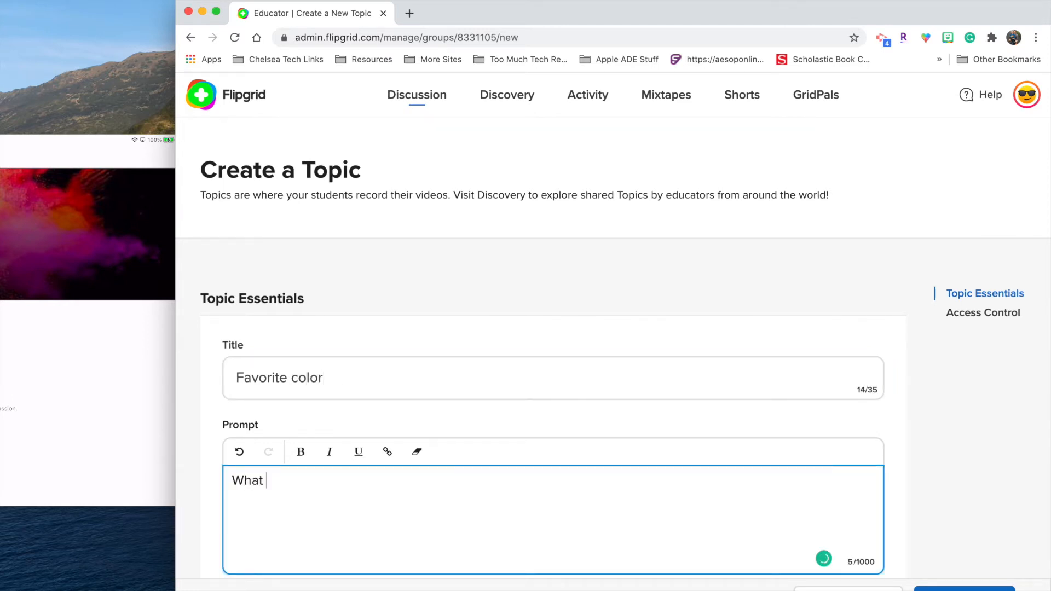
{"action": "type", "text": "is your favorite color?"}
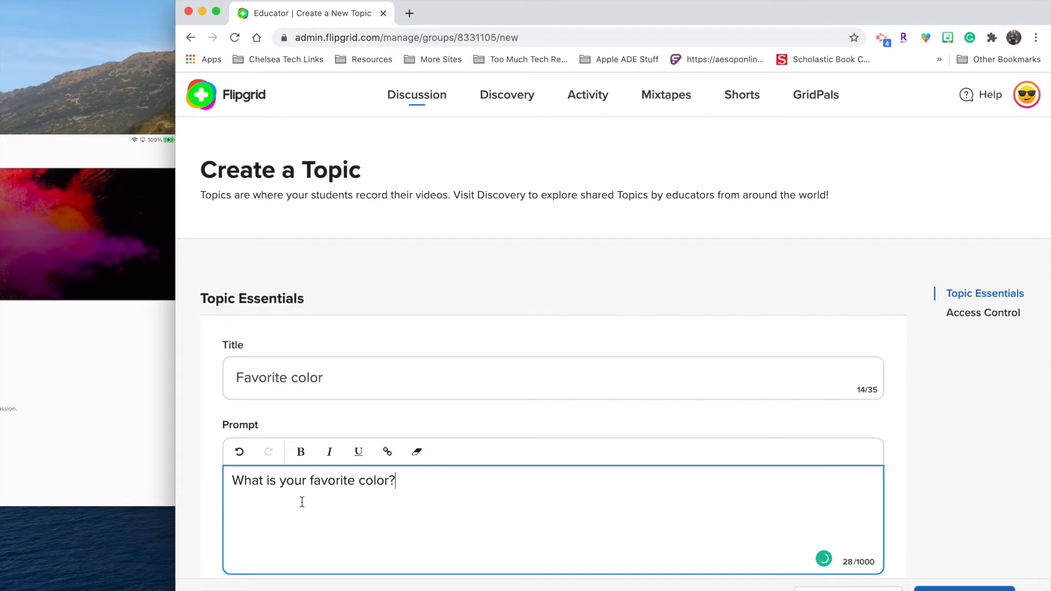
Step: Set the topic's Recording Time to 30 seconds instead of 1 minute 30 seconds
{"action": "scroll", "coordinate": [302, 502], "scroll_direction": "down", "scroll_amount": 5}
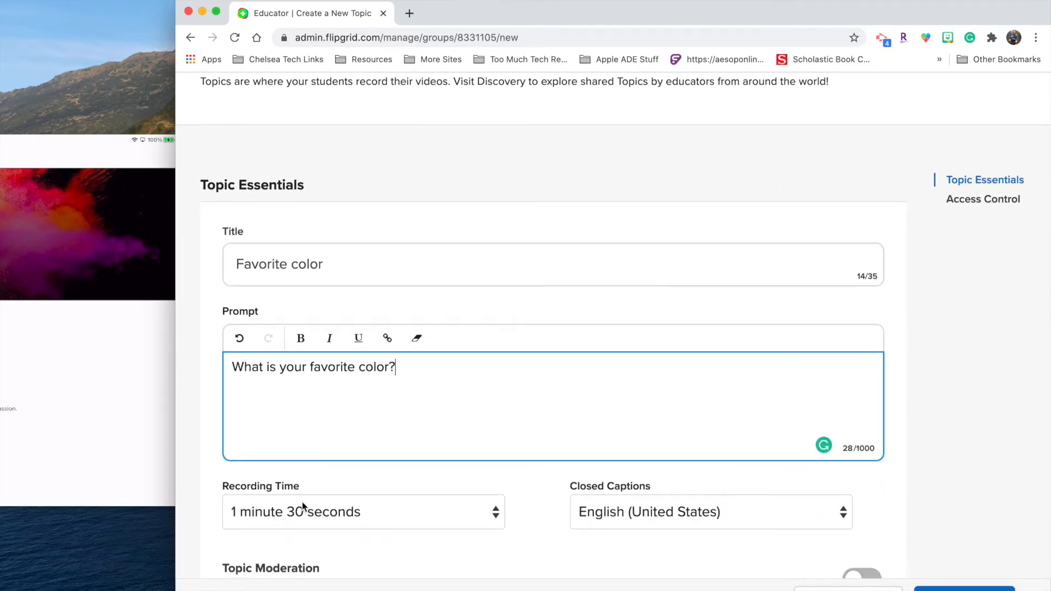
{"action": "scroll", "coordinate": [302, 505], "scroll_direction": "down", "scroll_amount": 2}
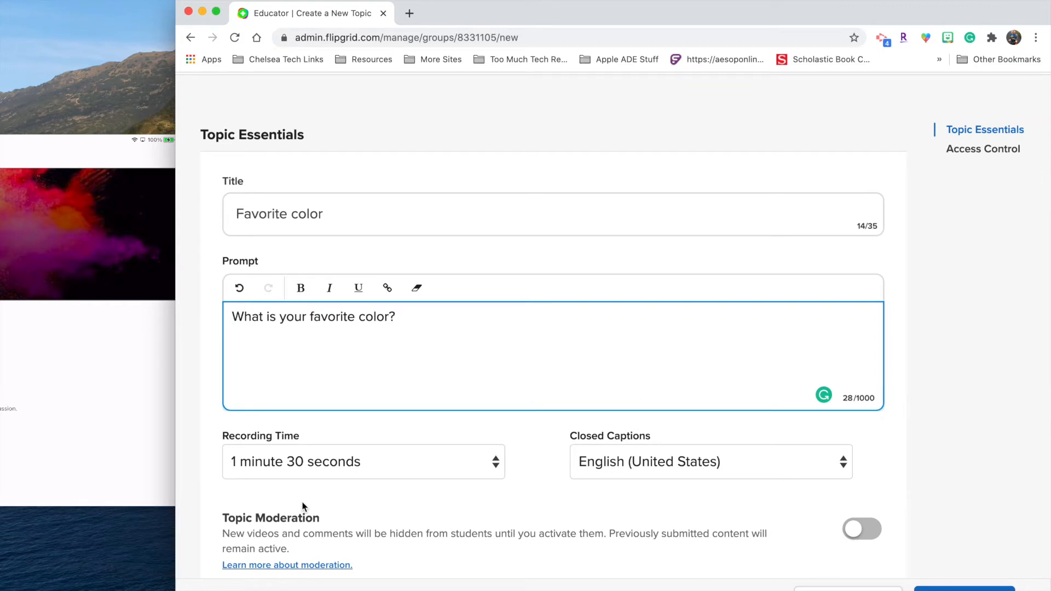
{"action": "scroll", "coordinate": [303, 506], "scroll_direction": "down", "scroll_amount": 2}
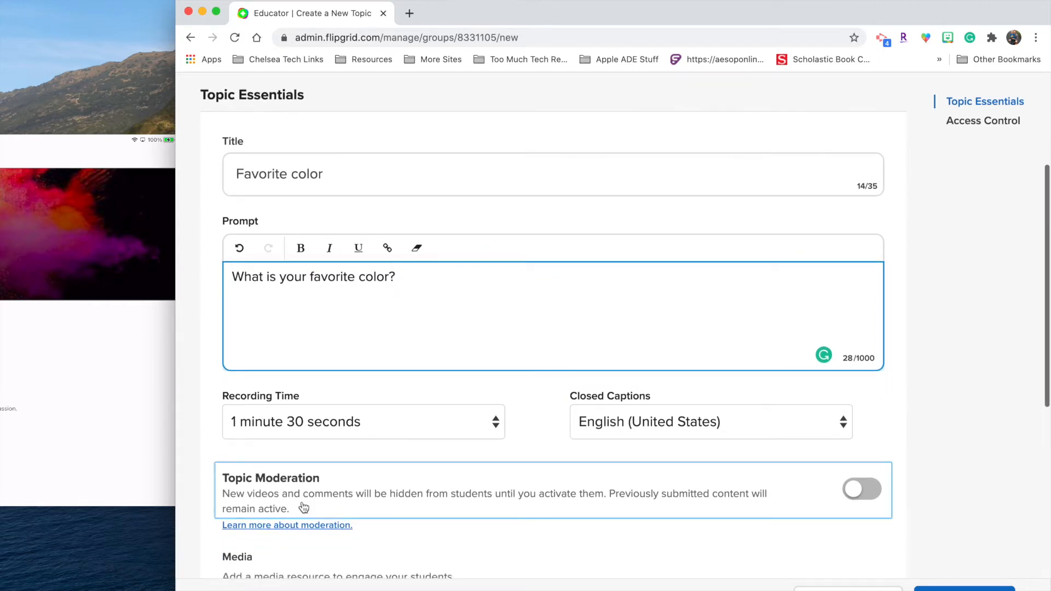
{"action": "left_click", "coordinate": [306, 421]}
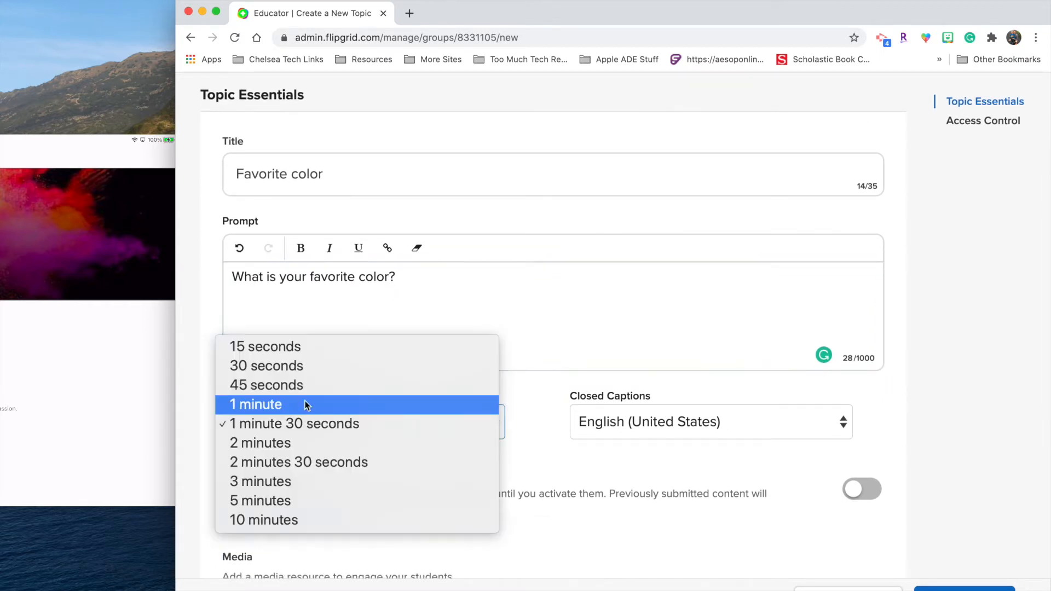
{"action": "left_click", "coordinate": [294, 371]}
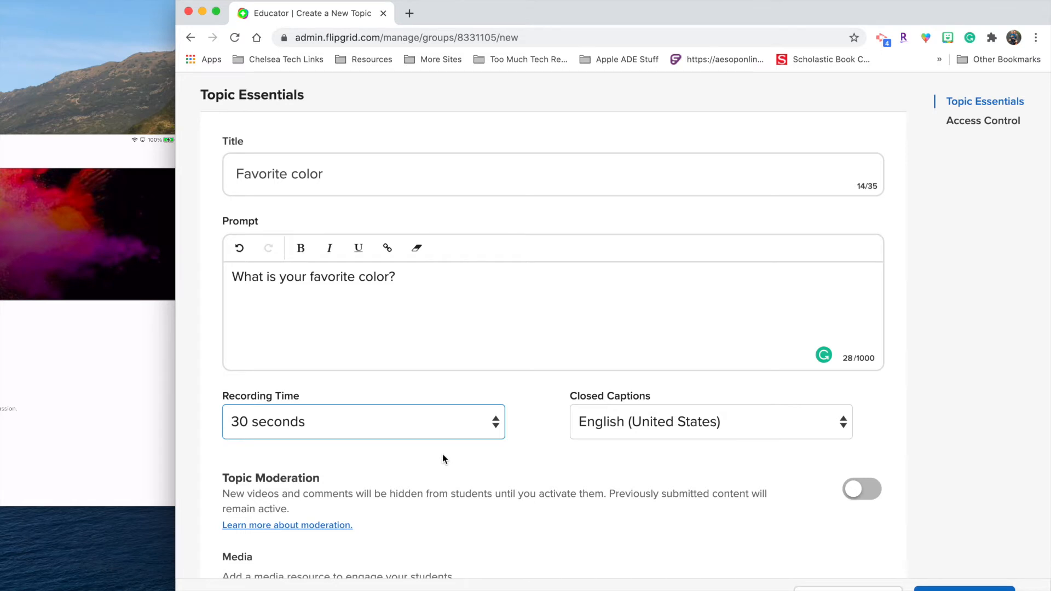
{"action": "scroll", "coordinate": [539, 458], "scroll_direction": "down", "scroll_amount": 5}
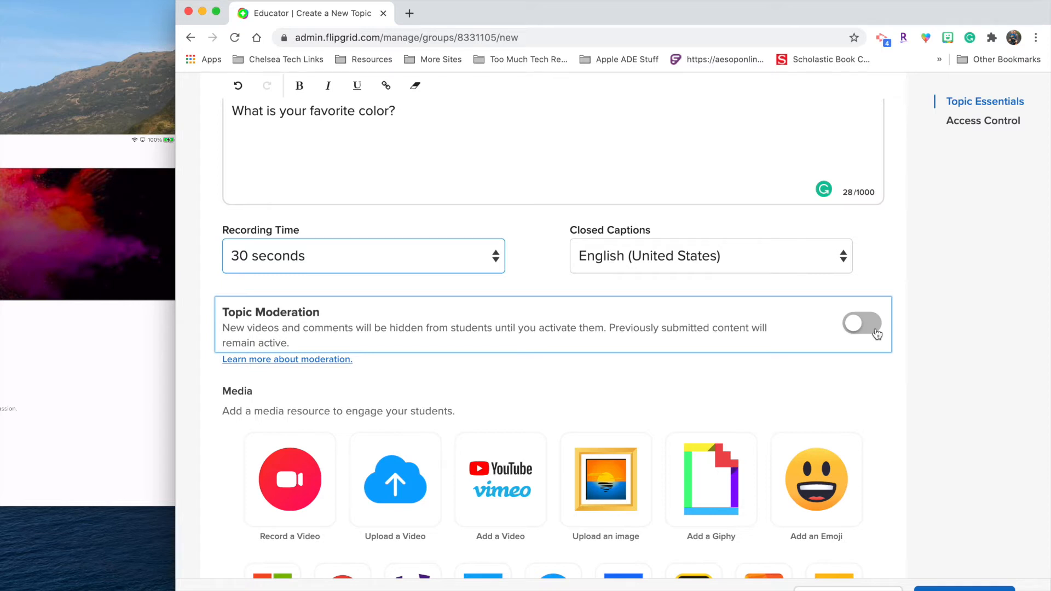
{"action": "scroll", "coordinate": [650, 331], "scroll_direction": "down", "scroll_amount": 3}
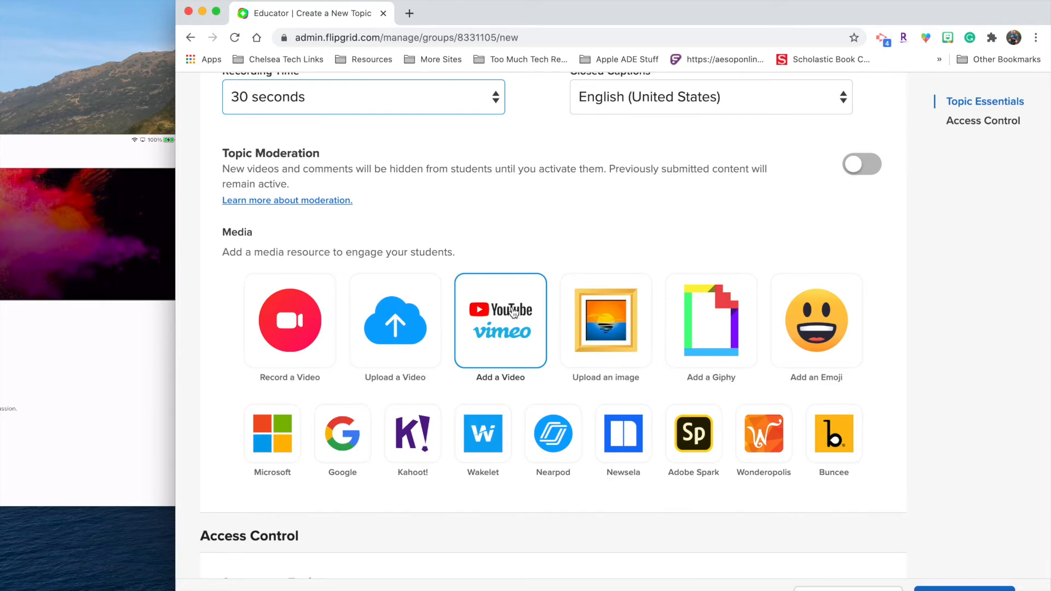
{"action": "scroll", "coordinate": [512, 309], "scroll_direction": "up", "scroll_amount": 15}
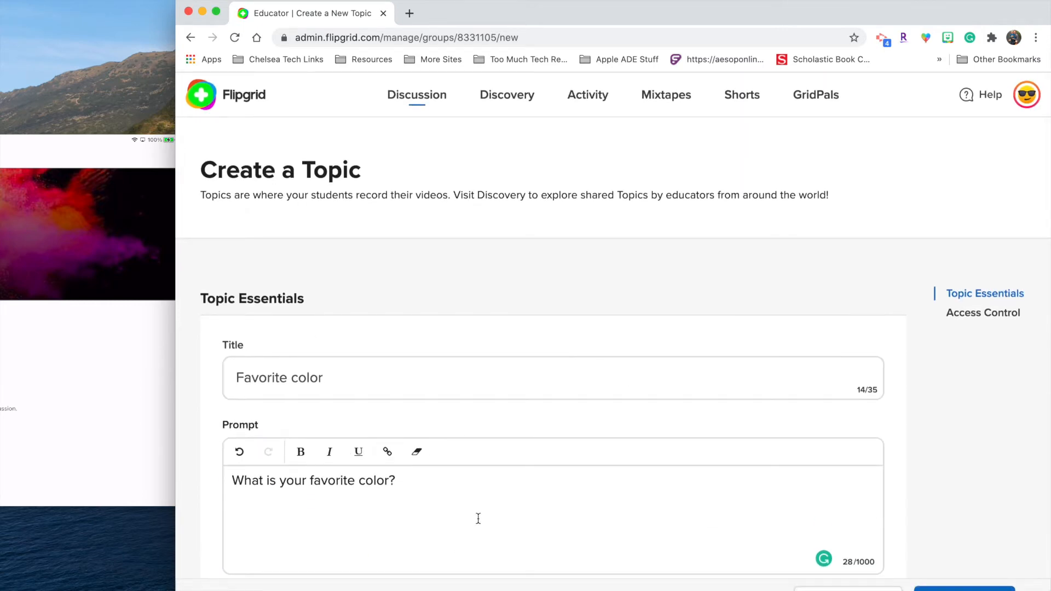
{"action": "scroll", "coordinate": [478, 518], "scroll_direction": "down", "scroll_amount": 12}
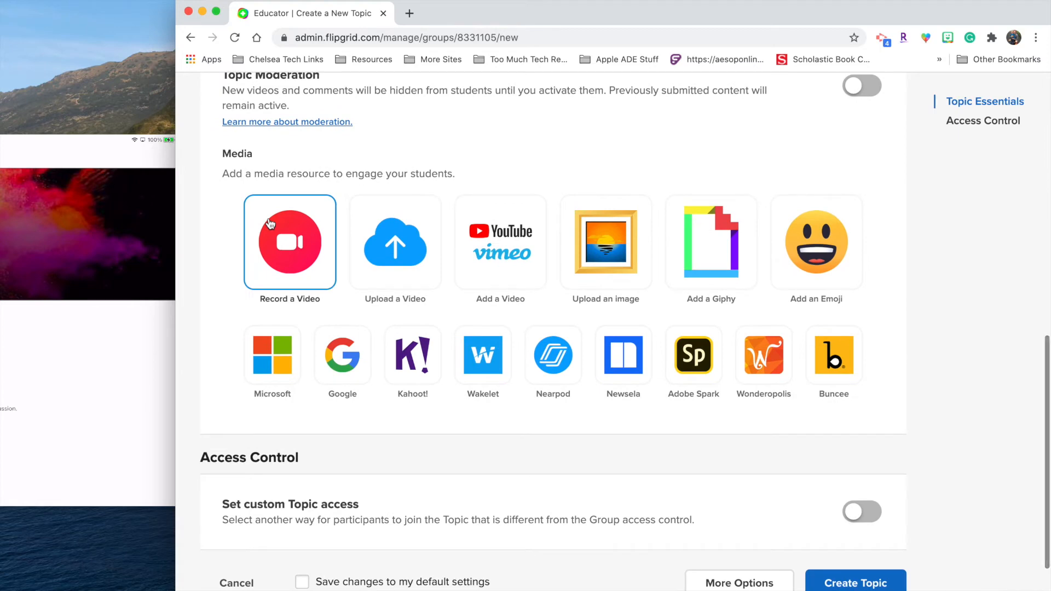
Step: Record a test clip, delete it, and reopen the camera recorder
{"action": "left_click", "coordinate": [270, 224]}
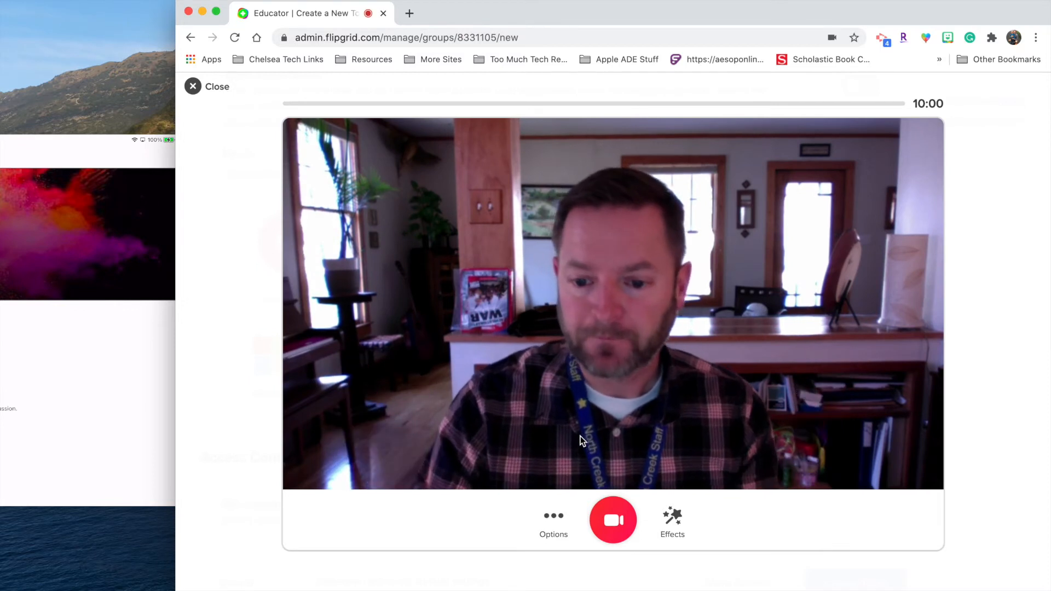
{"action": "left_click", "coordinate": [617, 530]}
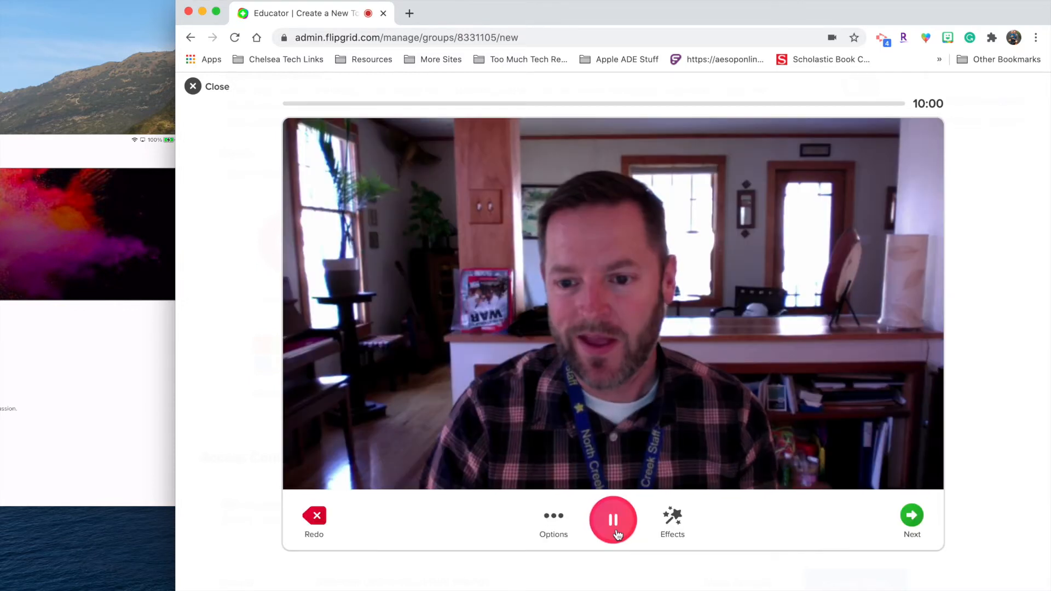
{"action": "left_click", "coordinate": [614, 523]}
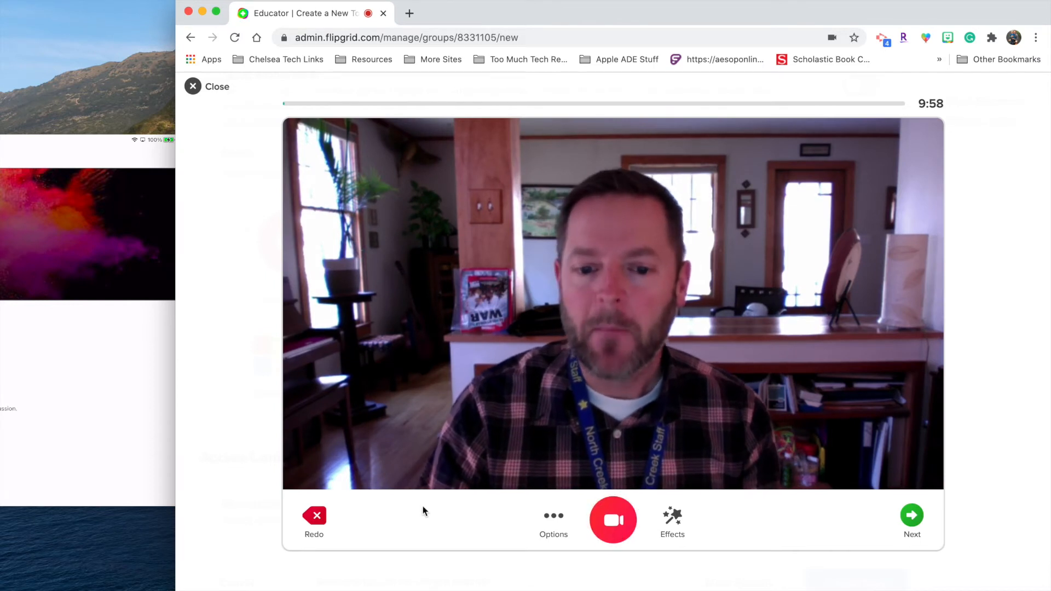
{"action": "left_click", "coordinate": [314, 518]}
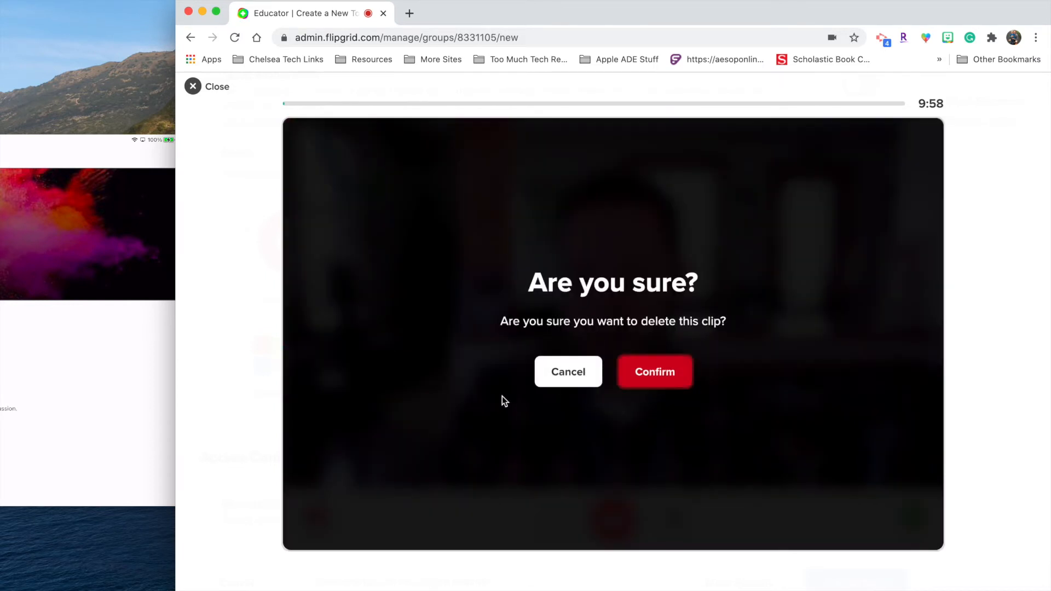
{"action": "left_click", "coordinate": [655, 372]}
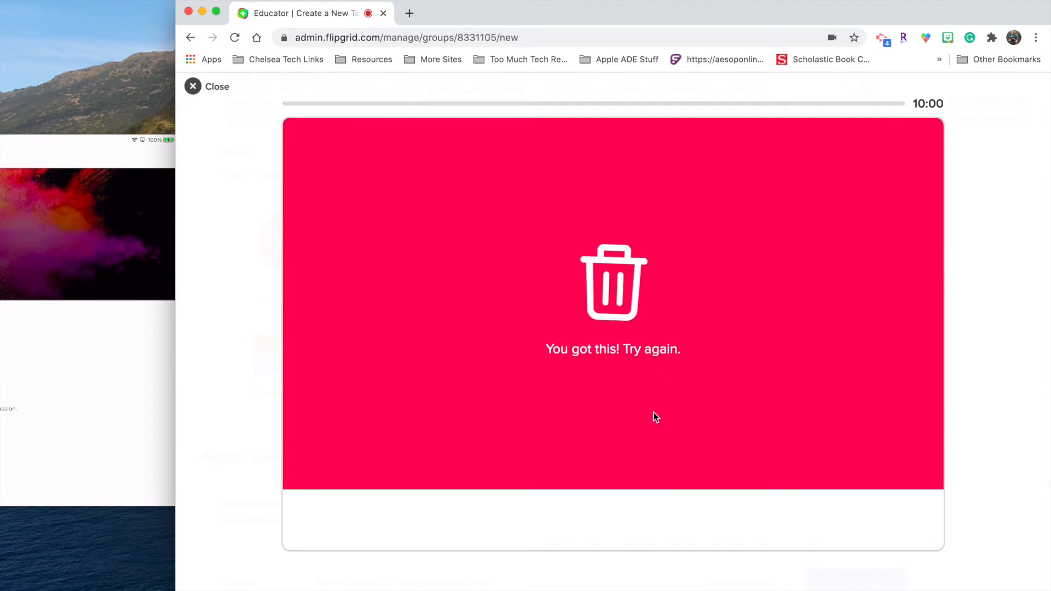
{"action": "left_click", "coordinate": [194, 87]}
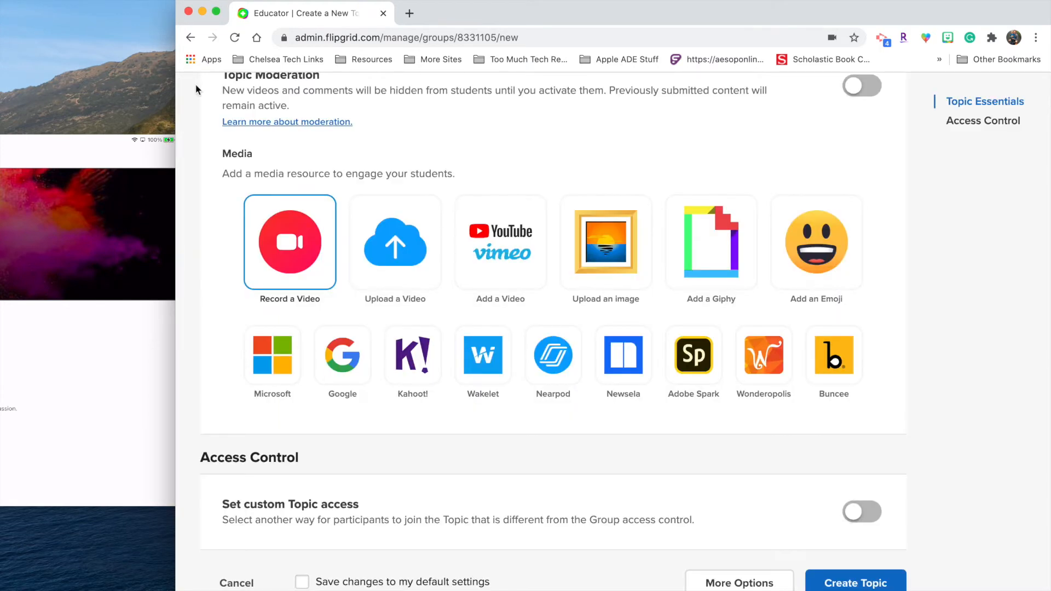
{"action": "left_click", "coordinate": [289, 247]}
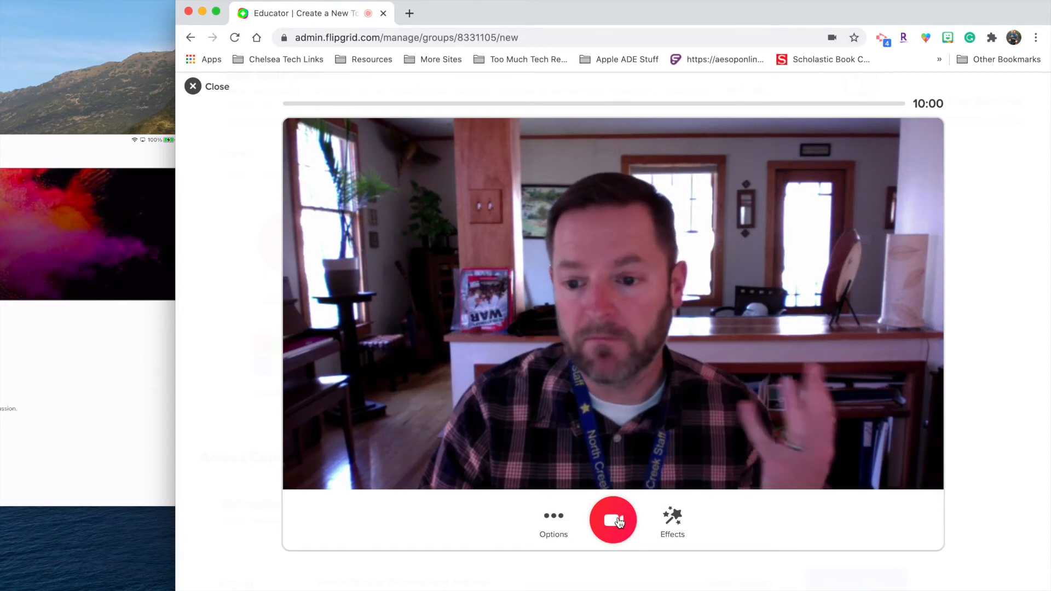
Step: Record and pause a new clip for the topic video
{"action": "left_click", "coordinate": [553, 517]}
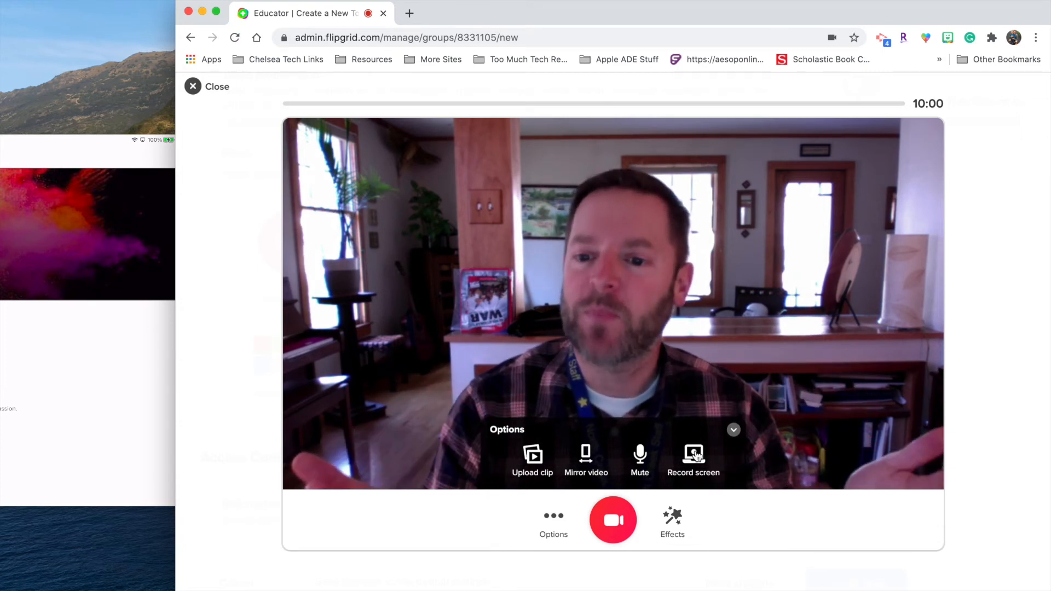
{"action": "left_click", "coordinate": [616, 517]}
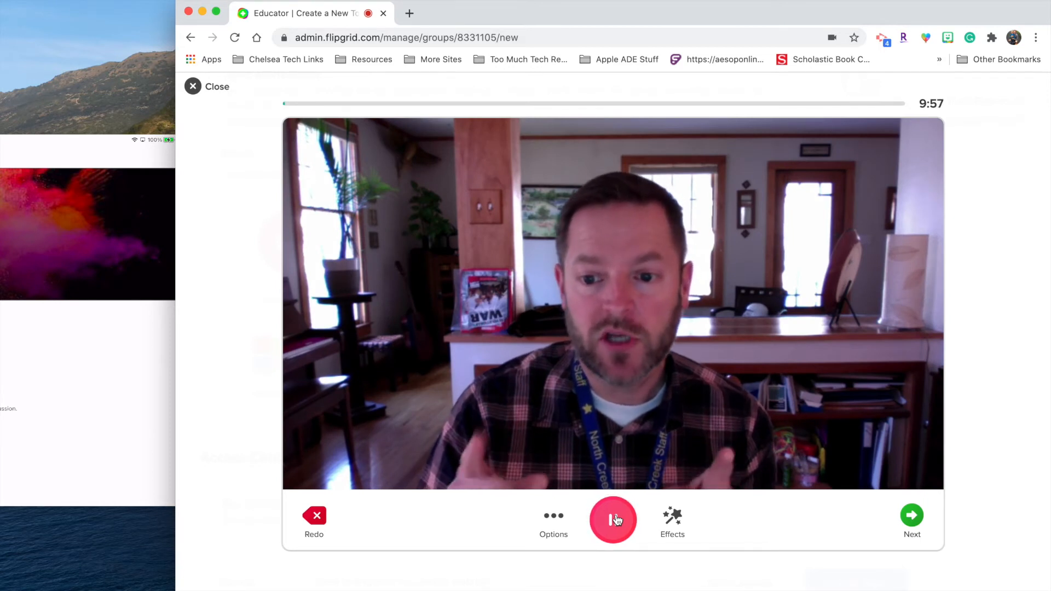
{"action": "left_click", "coordinate": [614, 519]}
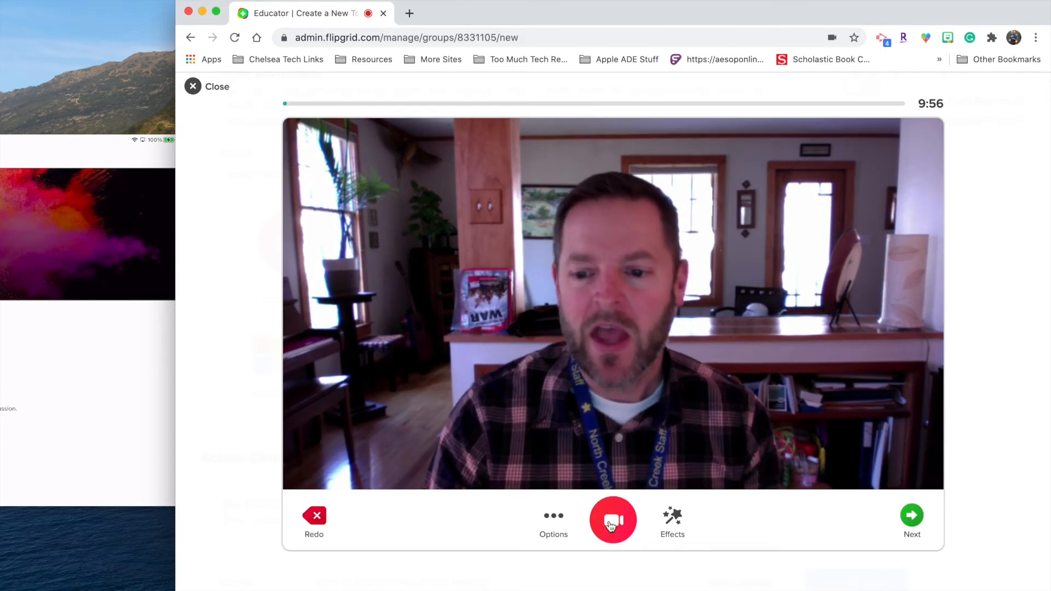
Step: Apply the rainbow filter to the clip after trying green-purple and pixelate
{"action": "left_click", "coordinate": [675, 521]}
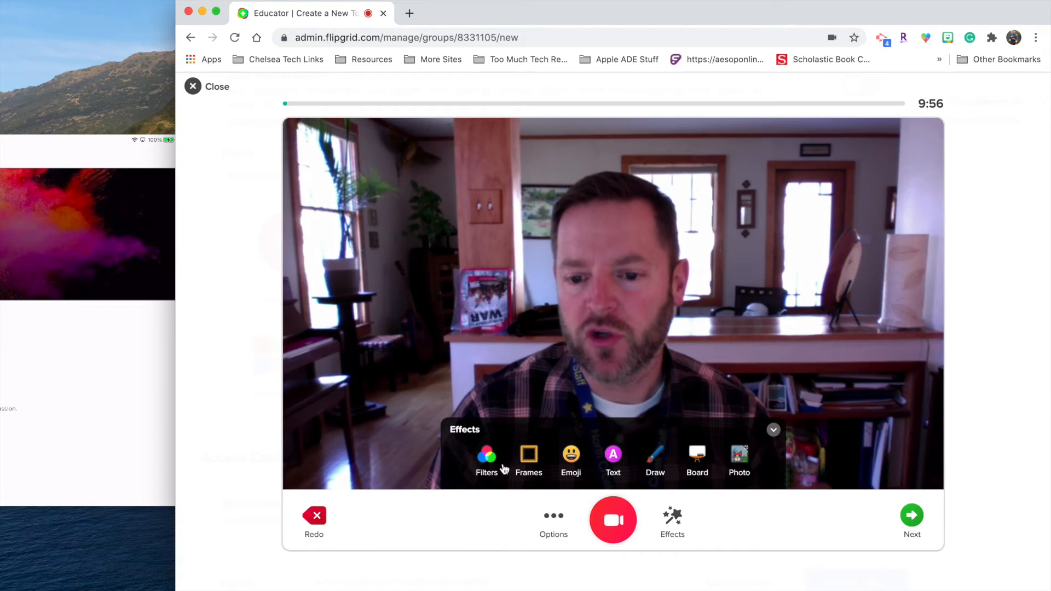
{"action": "left_click", "coordinate": [487, 462]}
{"action": "left_click", "coordinate": [554, 438]}
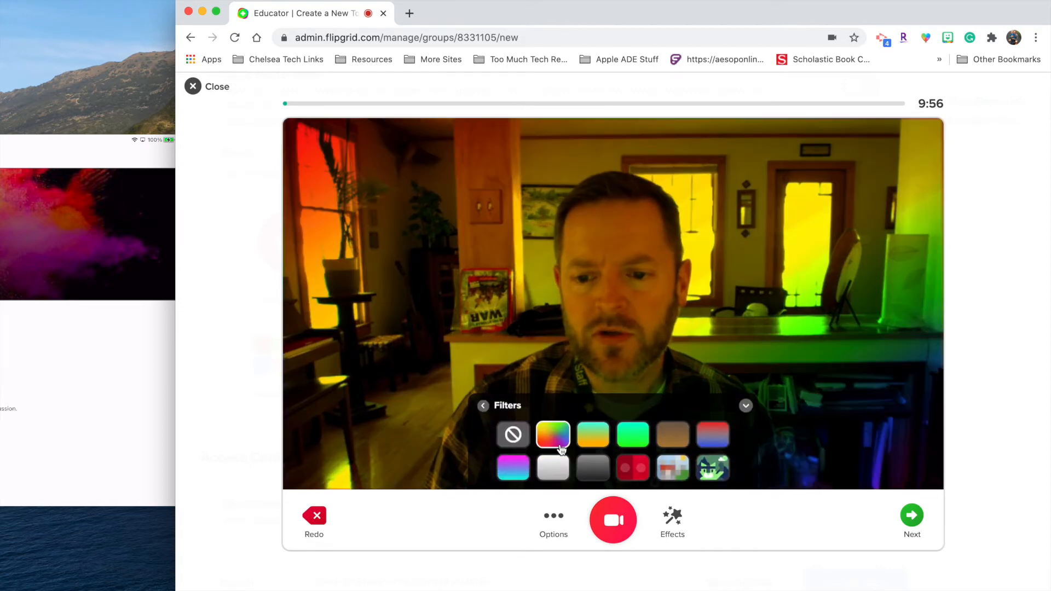
{"action": "left_click", "coordinate": [706, 472]}
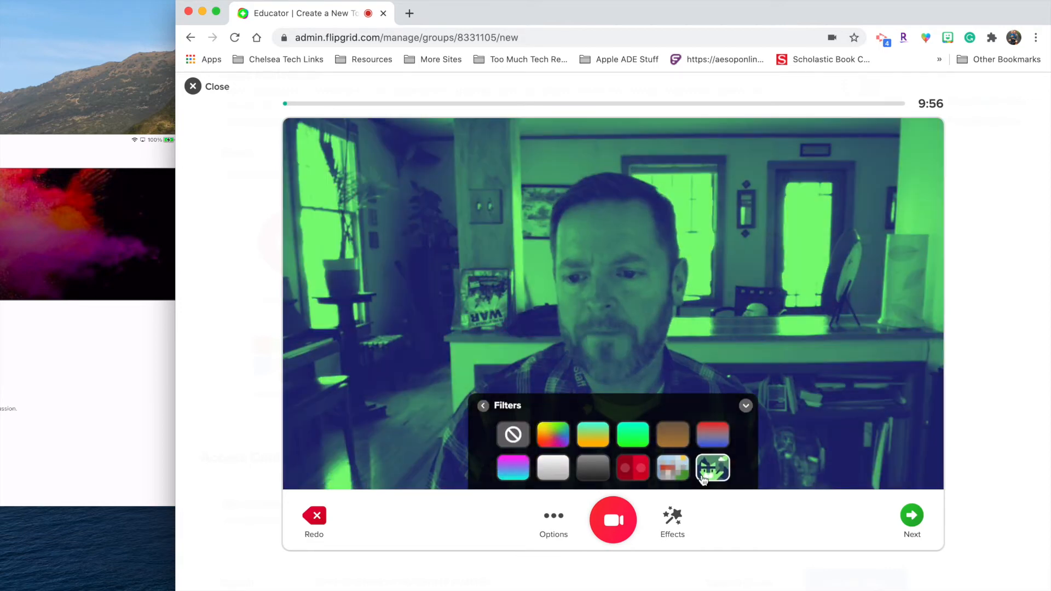
{"action": "left_click", "coordinate": [684, 471]}
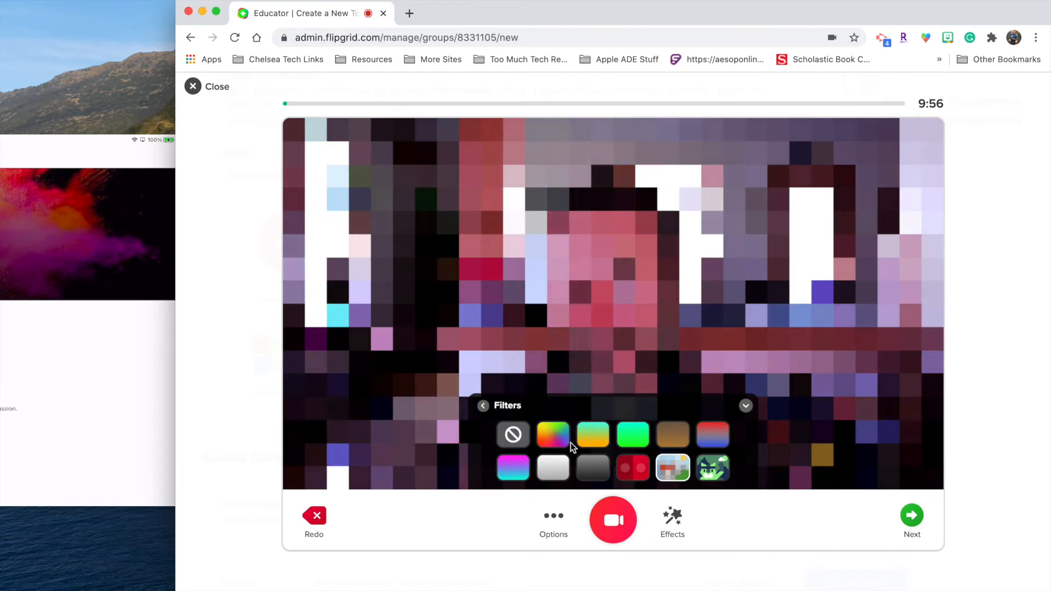
{"action": "left_click", "coordinate": [550, 438]}
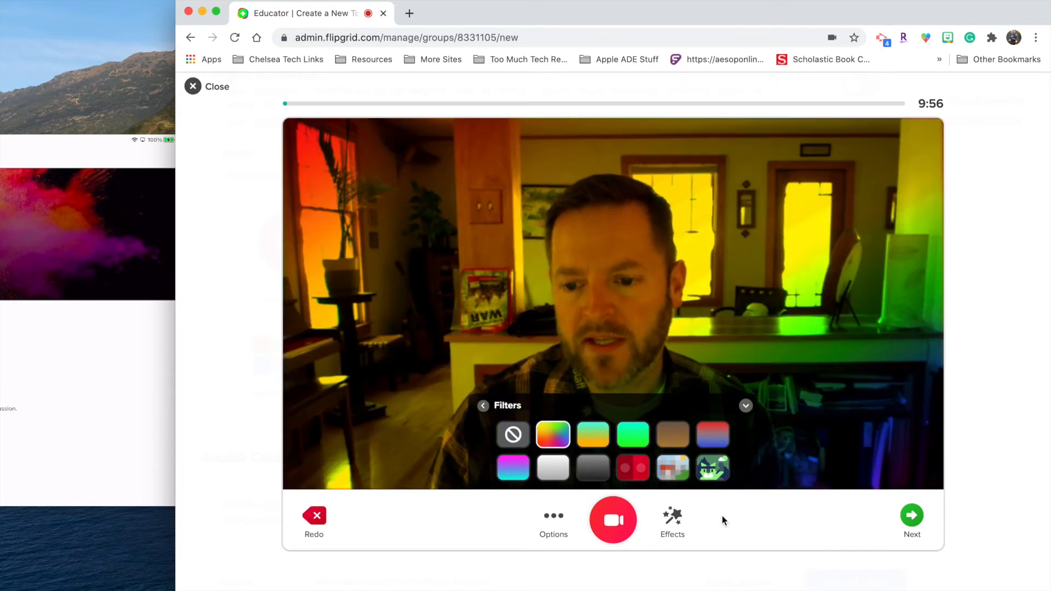
{"action": "left_click", "coordinate": [667, 533]}
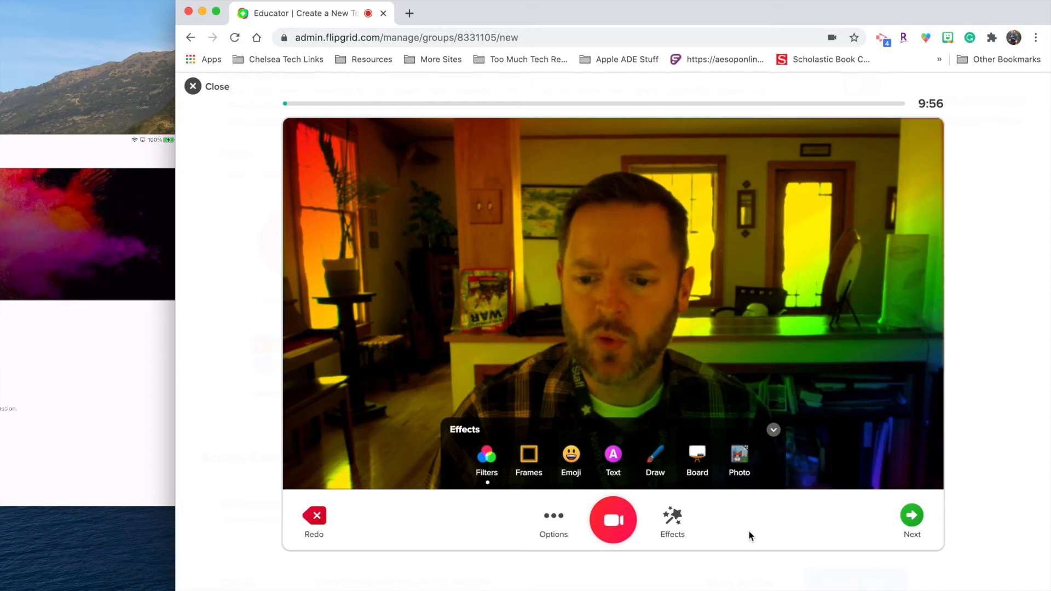
Step: Take a rainbow-tinted thumbs-up selfie and confirm it as the video's cover photo
{"action": "left_click", "coordinate": [912, 520]}
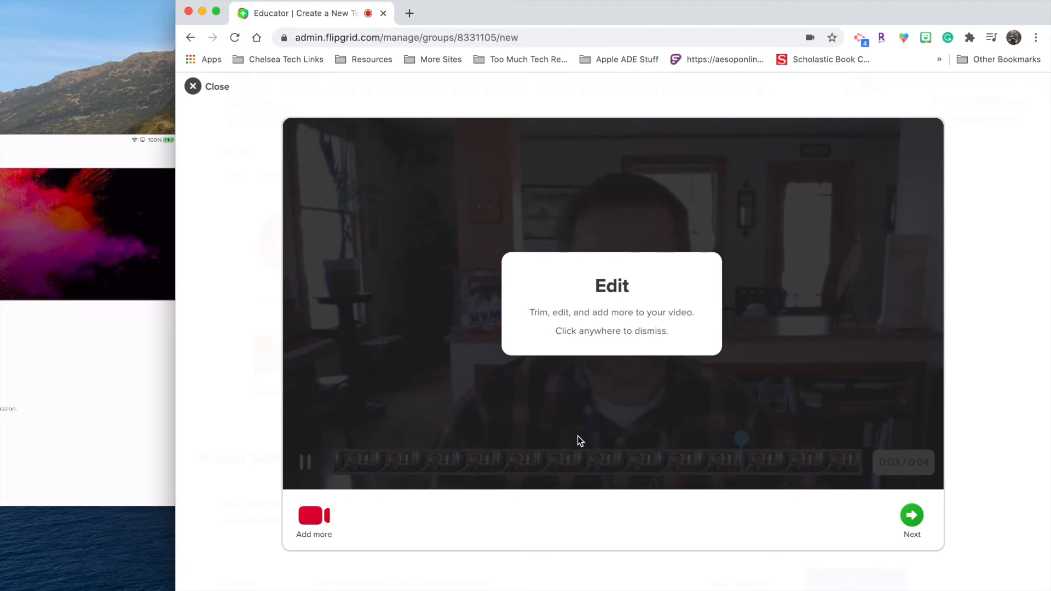
{"action": "left_click", "coordinate": [911, 517]}
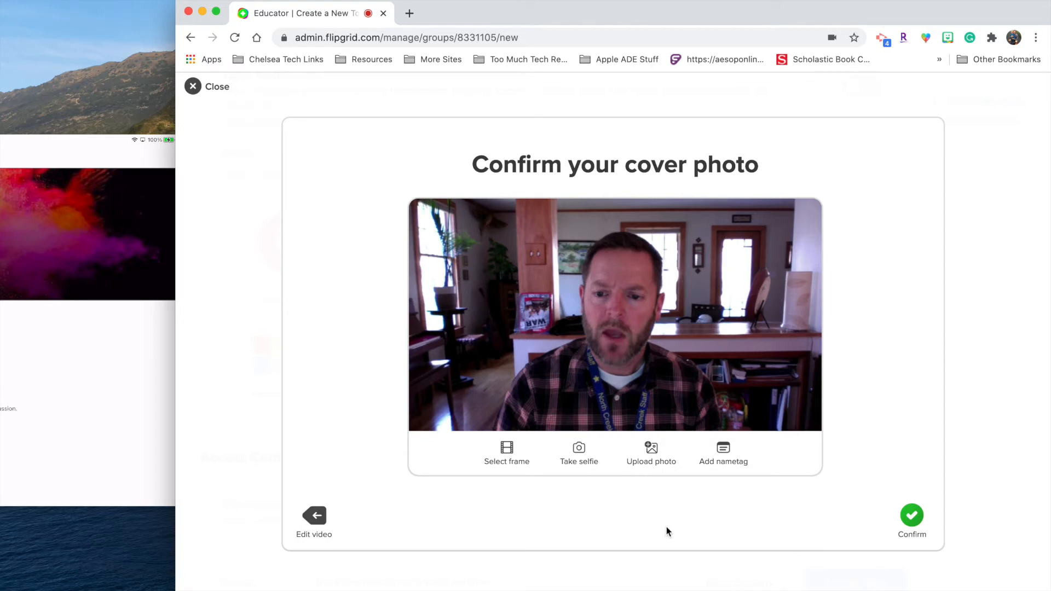
{"action": "left_click", "coordinate": [577, 455]}
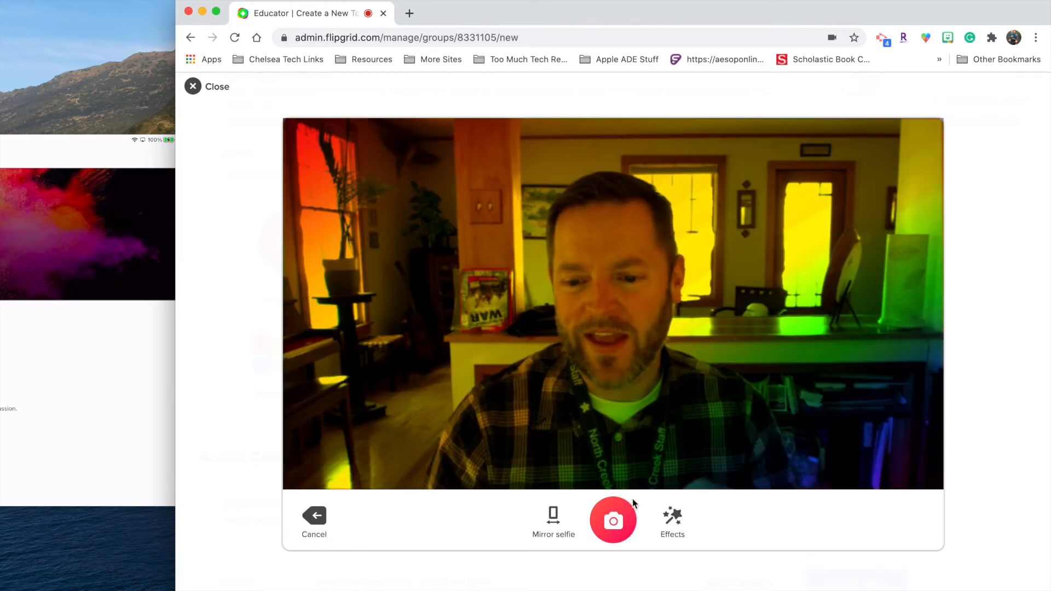
{"action": "left_click", "coordinate": [627, 524]}
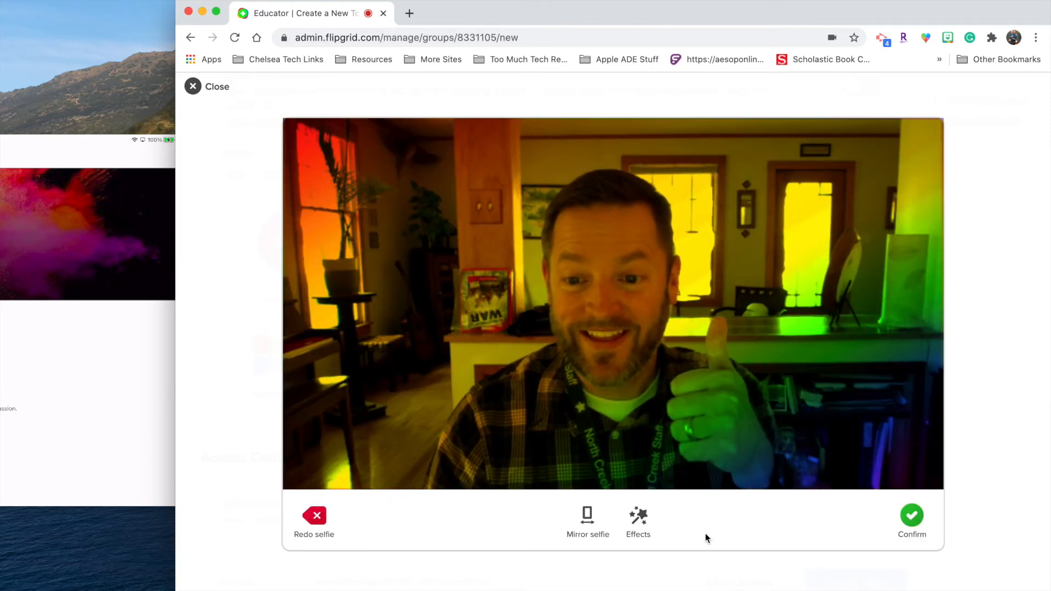
{"action": "left_click", "coordinate": [911, 514]}
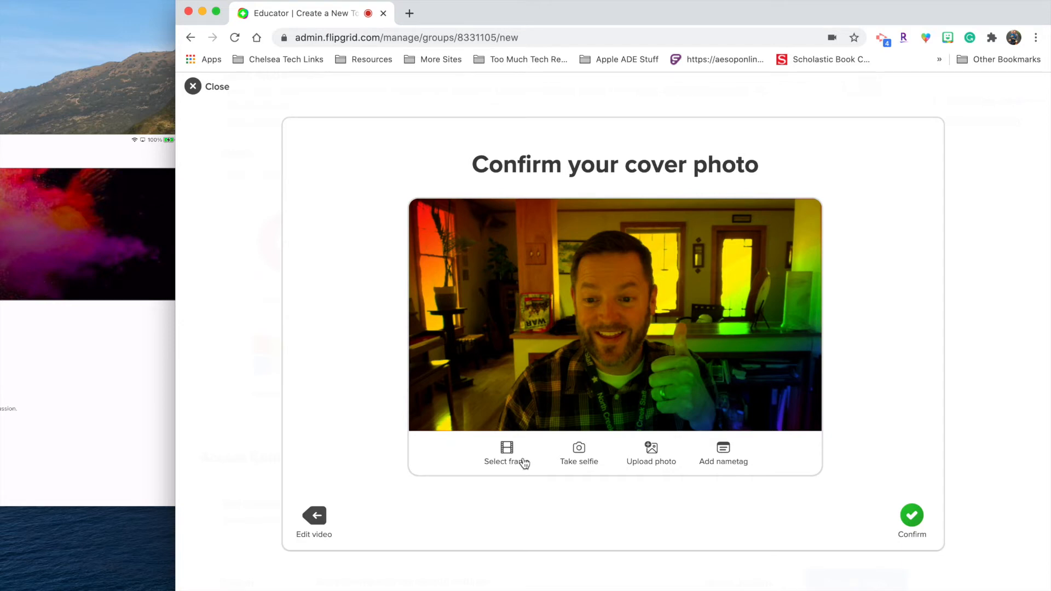
Step: Use a NEON-style nametag as the cover and upload the video to the topic
{"action": "left_click", "coordinate": [723, 450]}
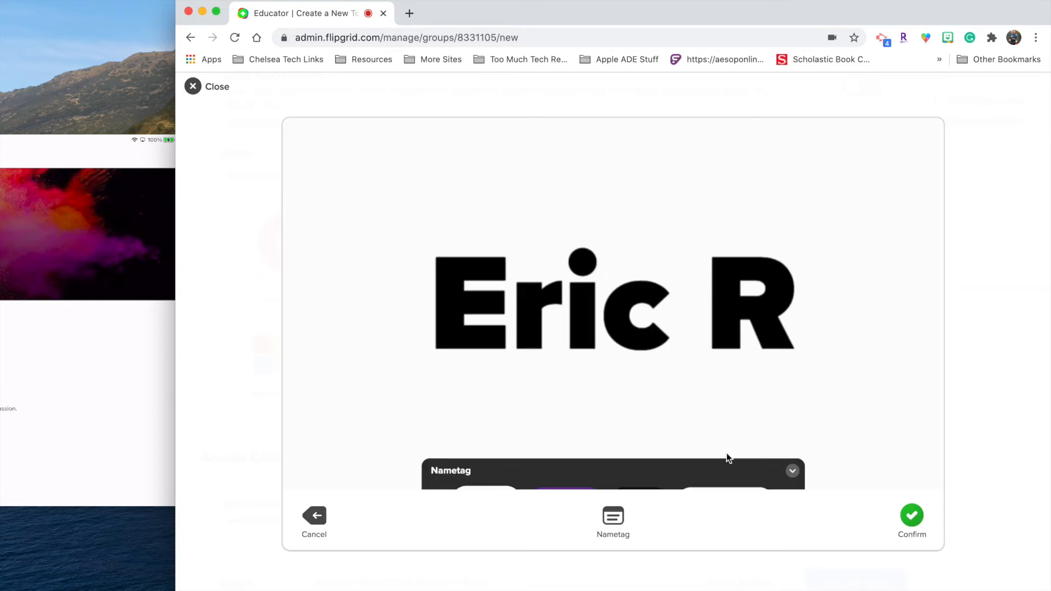
{"action": "left_click", "coordinate": [651, 432]}
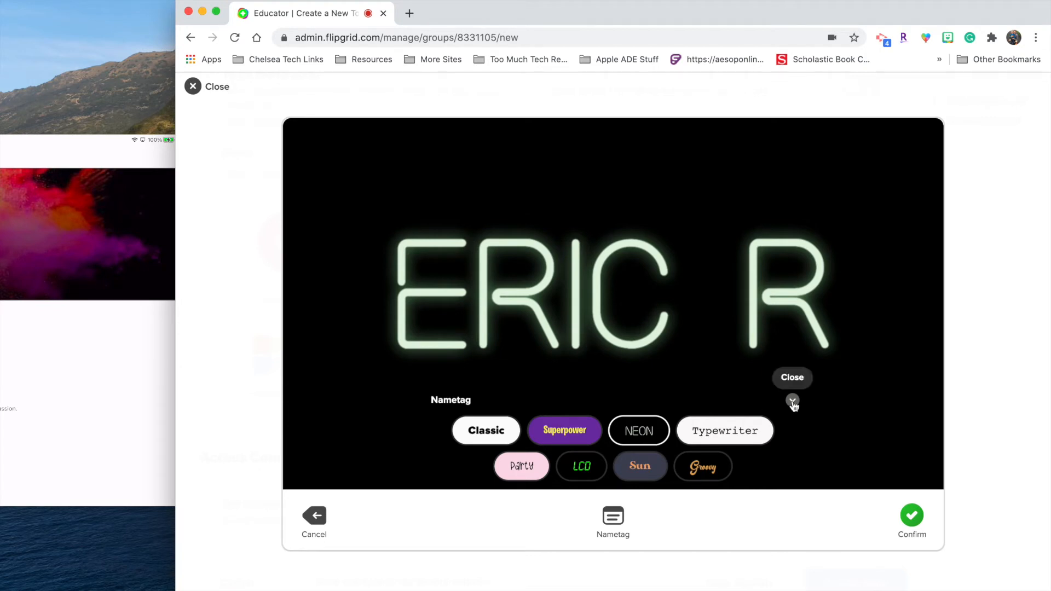
{"action": "left_click", "coordinate": [912, 515]}
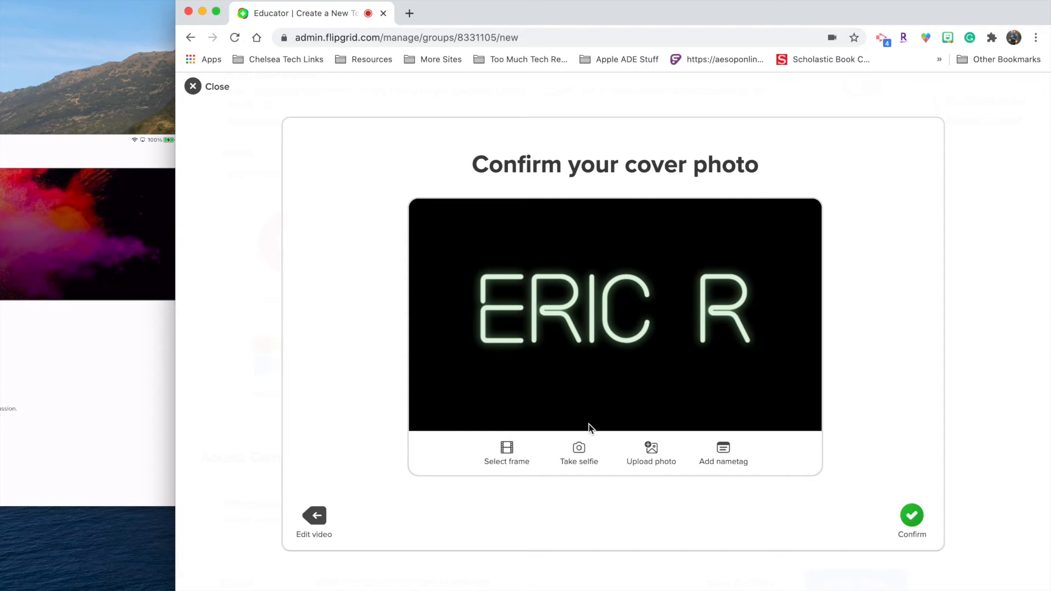
{"action": "left_click", "coordinate": [913, 516]}
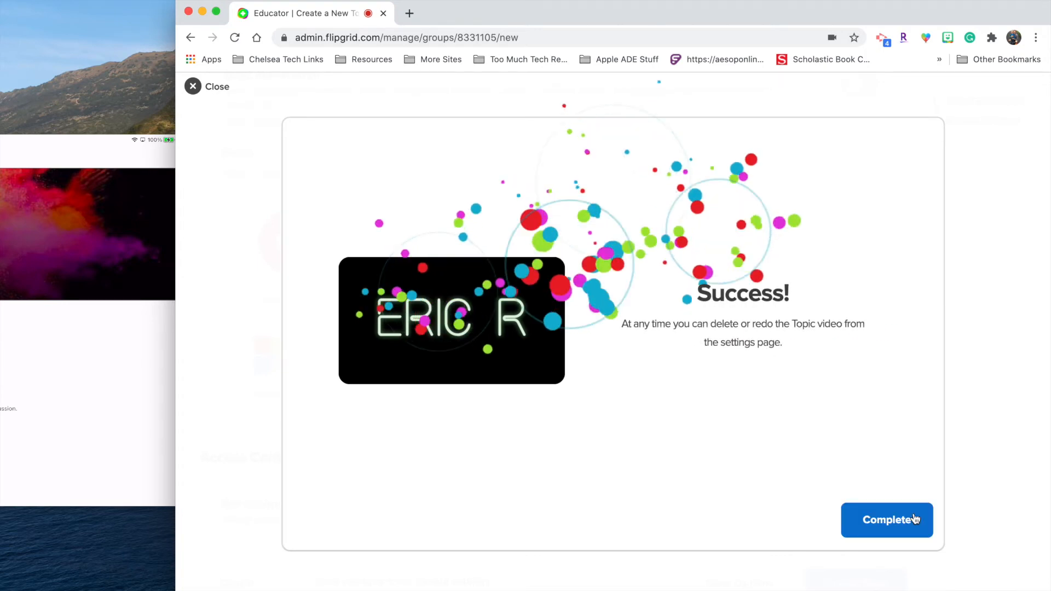
{"action": "left_click", "coordinate": [916, 517]}
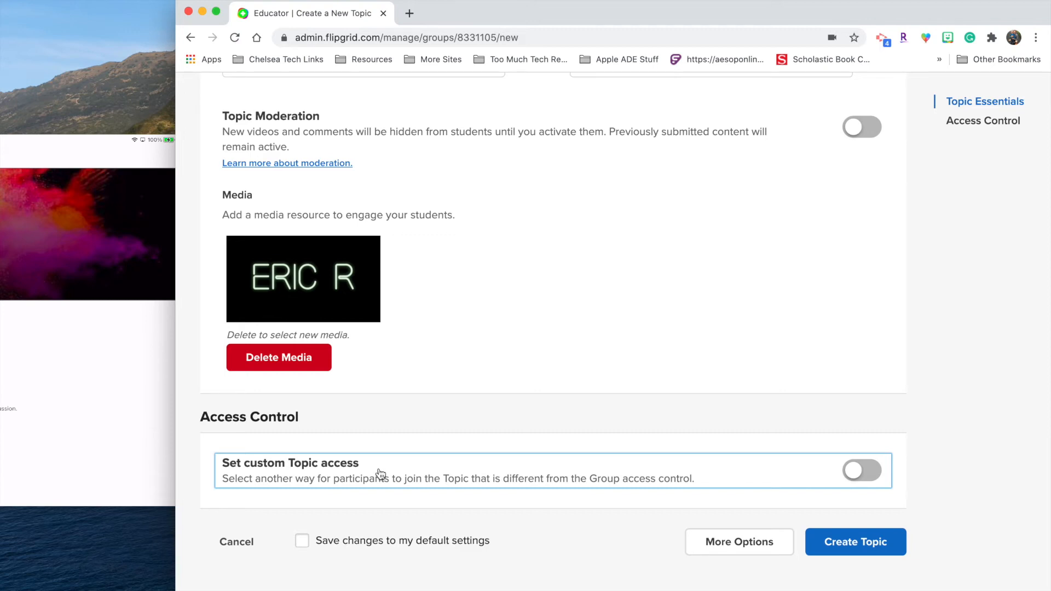
Step: Try custom access with Student Username and Student Email, revert to group access, and create the Favorite color topic
{"action": "left_click", "coordinate": [869, 473]}
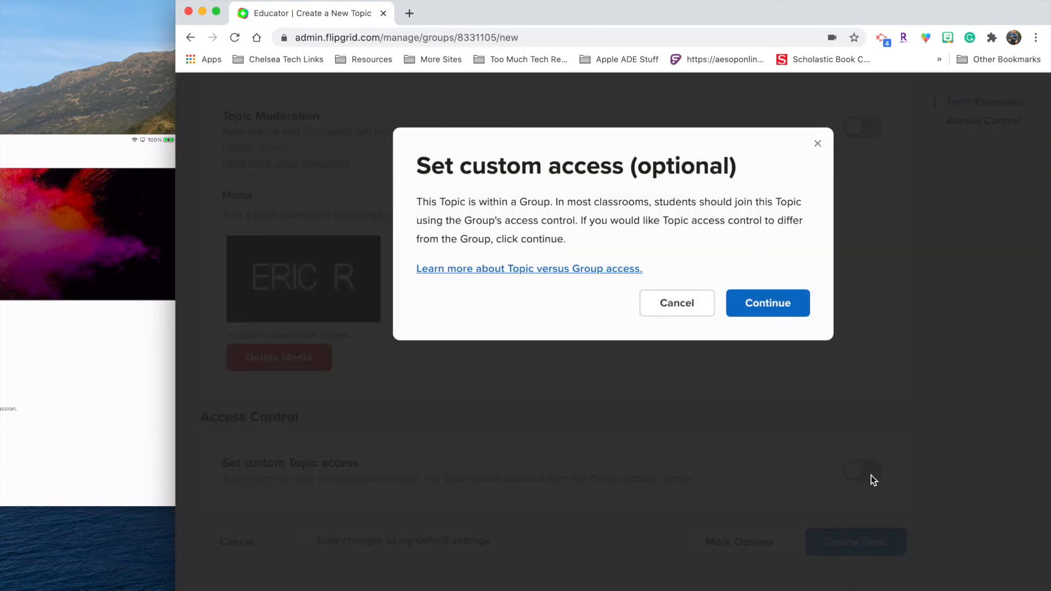
{"action": "left_click", "coordinate": [801, 303]}
{"action": "scroll", "coordinate": [622, 422], "scroll_direction": "down", "scroll_amount": 3}
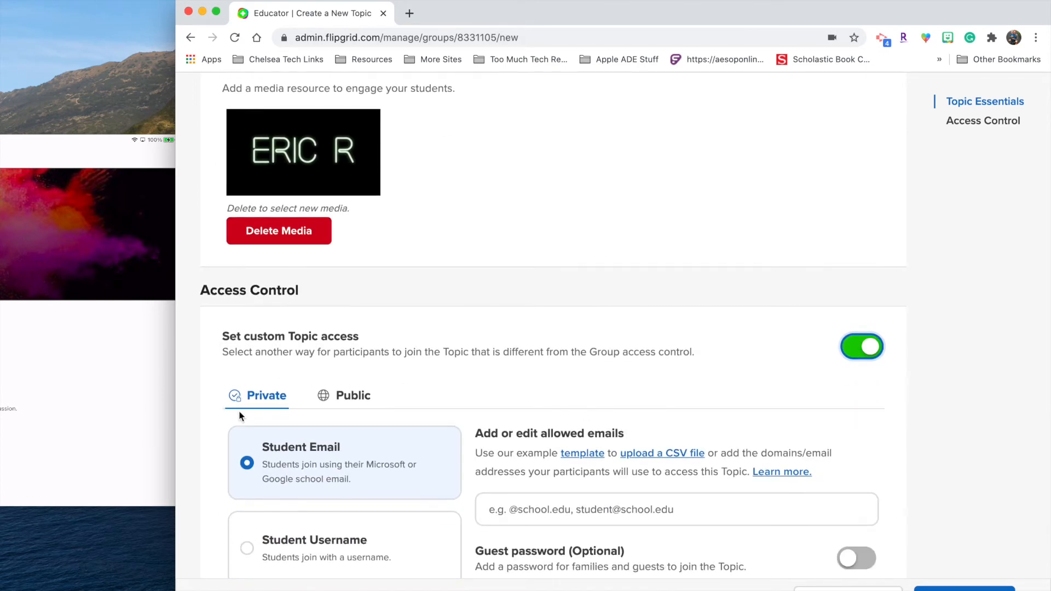
{"action": "scroll", "coordinate": [526, 508], "scroll_direction": "down", "scroll_amount": 2}
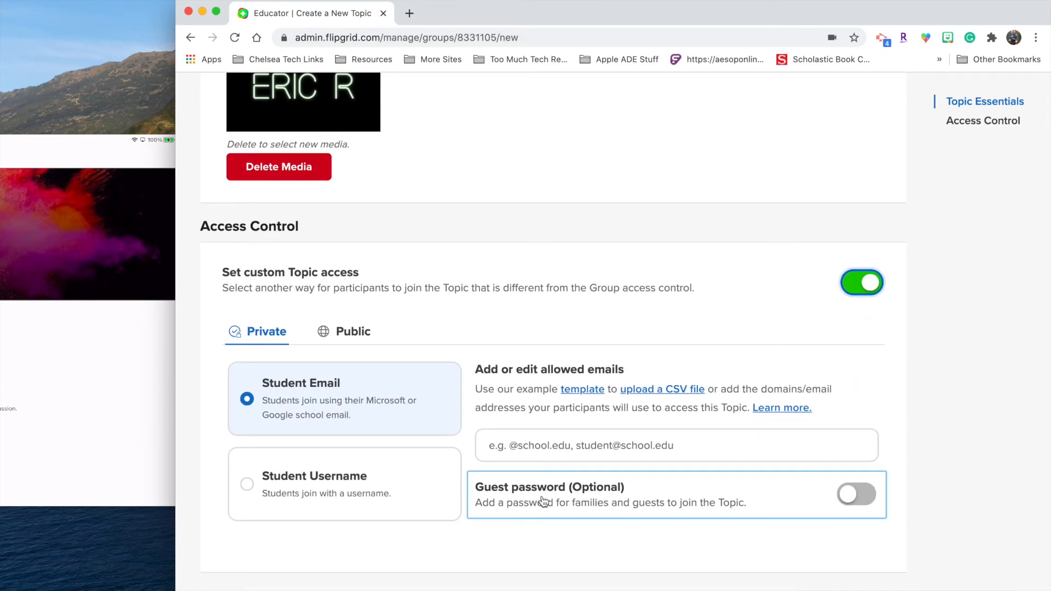
{"action": "left_click", "coordinate": [317, 485]}
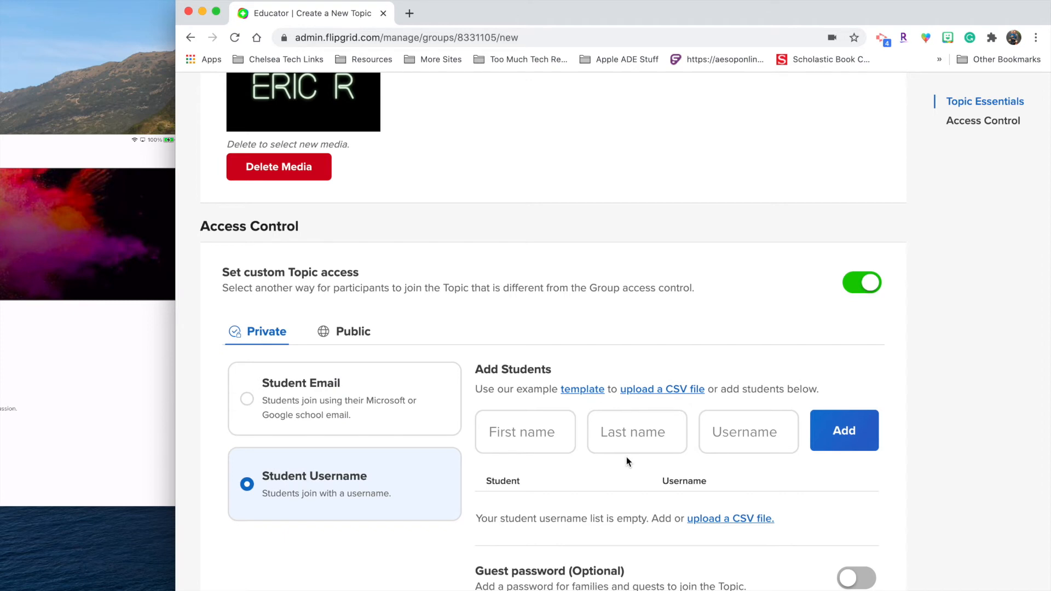
{"action": "left_click", "coordinate": [303, 399]}
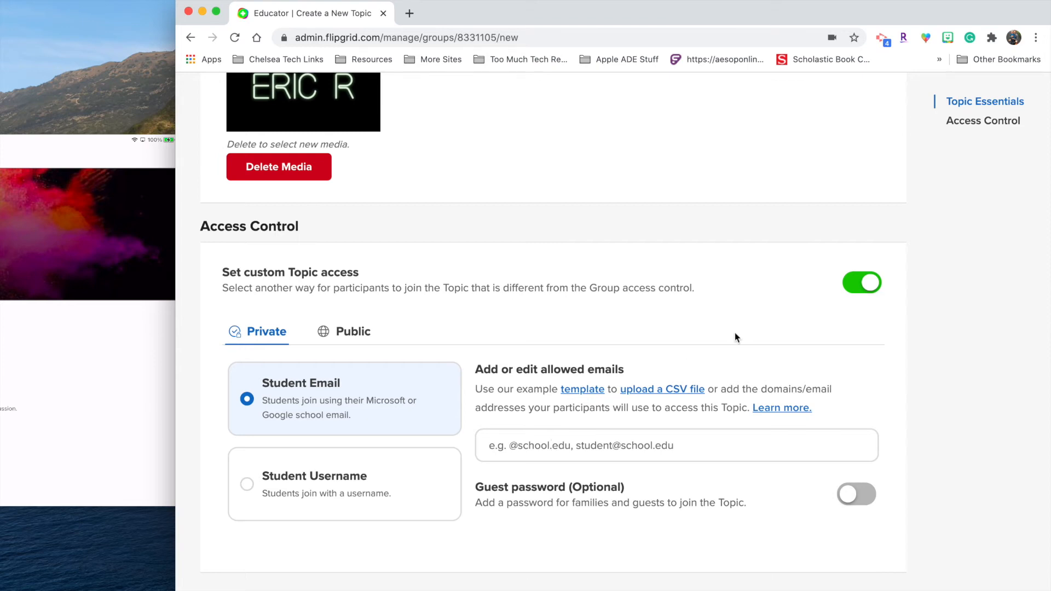
{"action": "left_click", "coordinate": [861, 282]}
{"action": "left_click", "coordinate": [845, 466]}
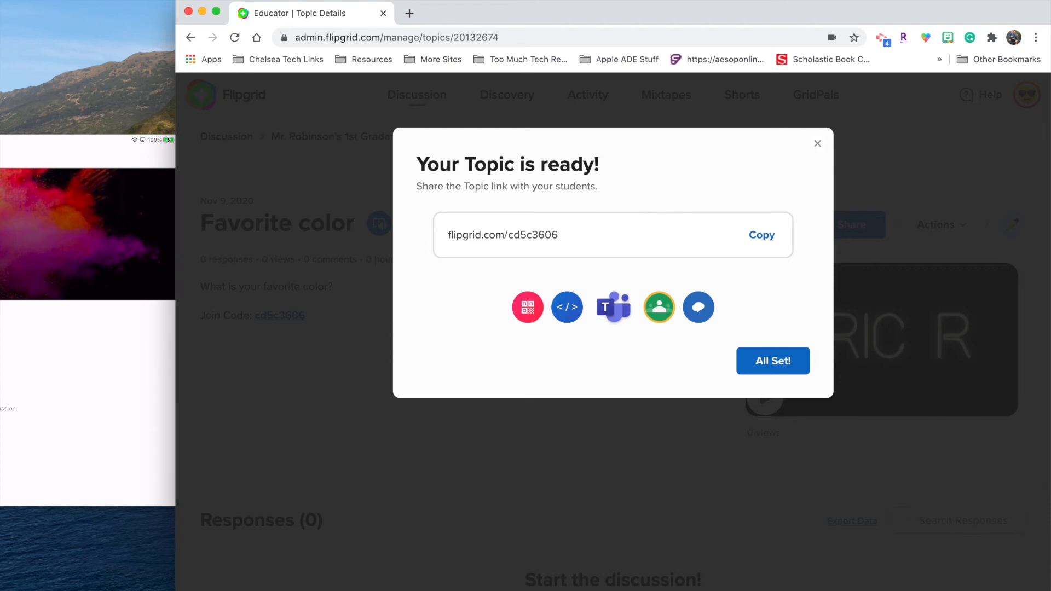
Step: Select the join code in the topic link, then close the Your Topic is ready window with All Set!
{"action": "double_click", "coordinate": [567, 235]}
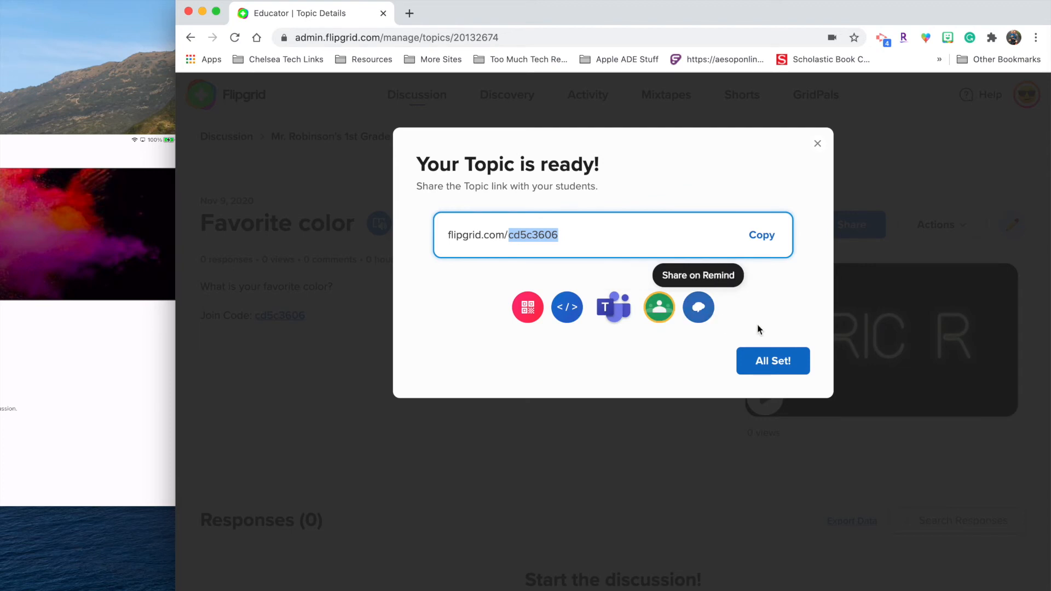
{"action": "left_click", "coordinate": [783, 366]}
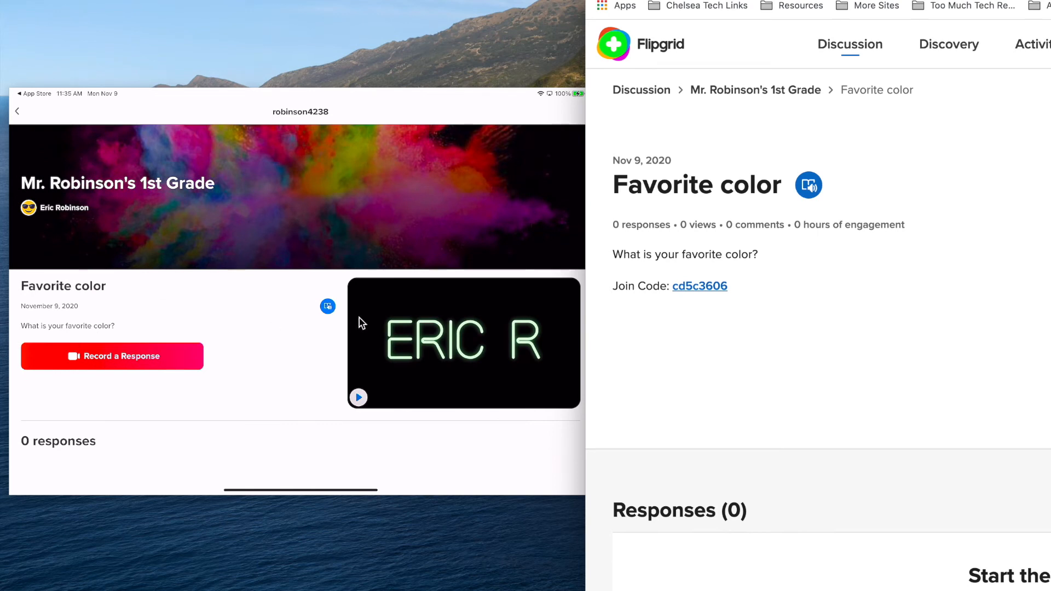
Step: Hear the prompt read aloud in Immersive Reader, play the topic video, and start recording a response
{"action": "left_click", "coordinate": [327, 309]}
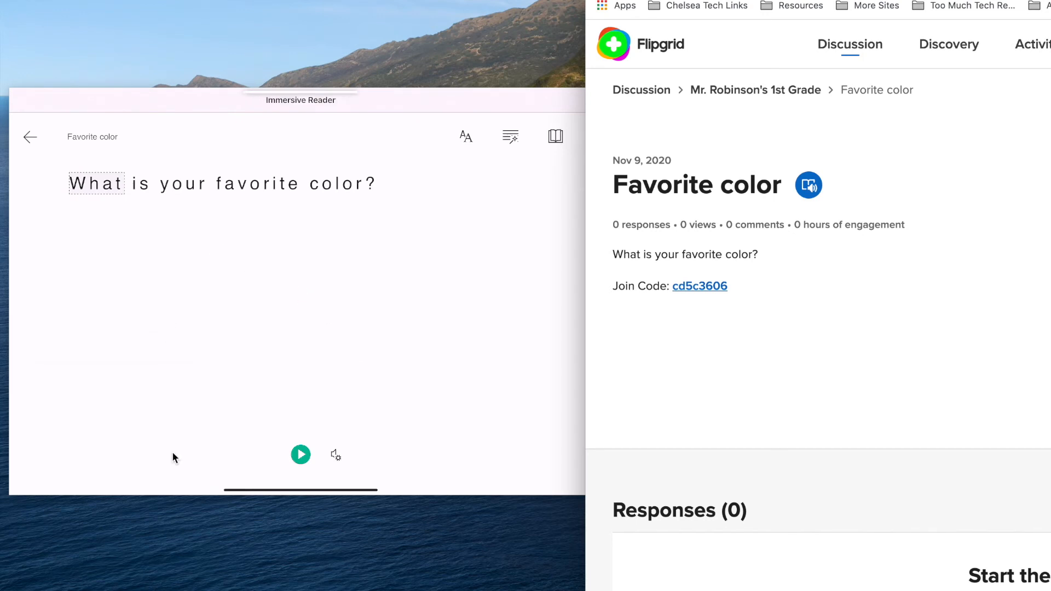
{"action": "left_click", "coordinate": [300, 455]}
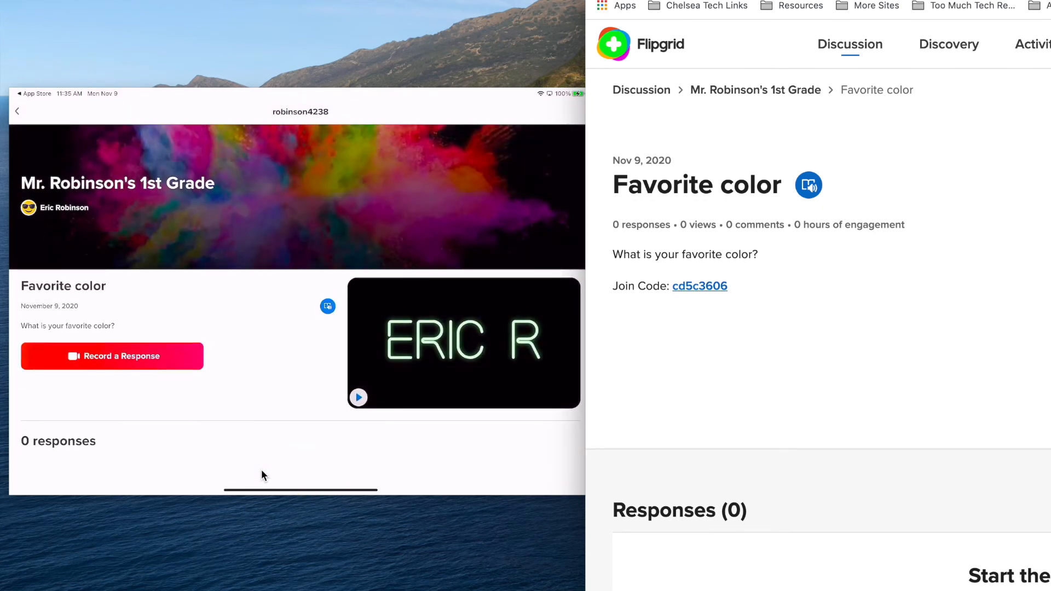
{"action": "left_click", "coordinate": [447, 323]}
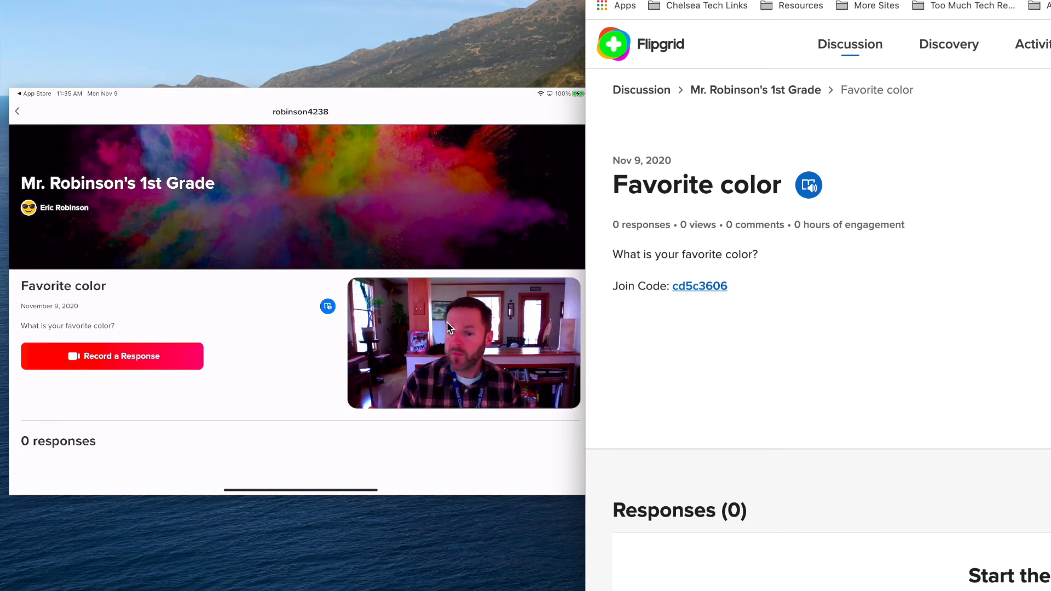
{"action": "left_click", "coordinate": [447, 322]}
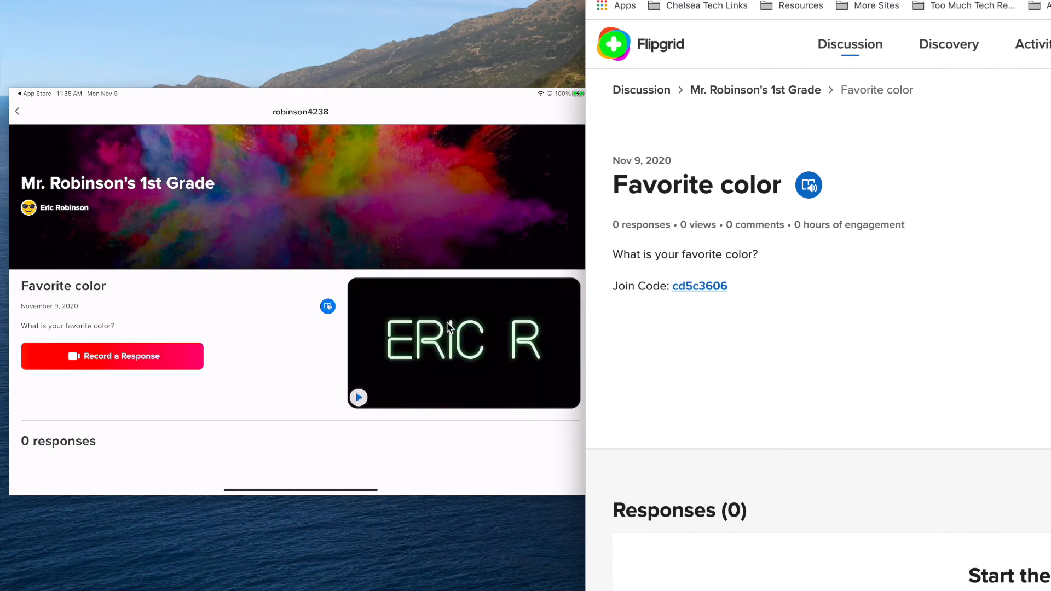
{"action": "left_click", "coordinate": [133, 356]}
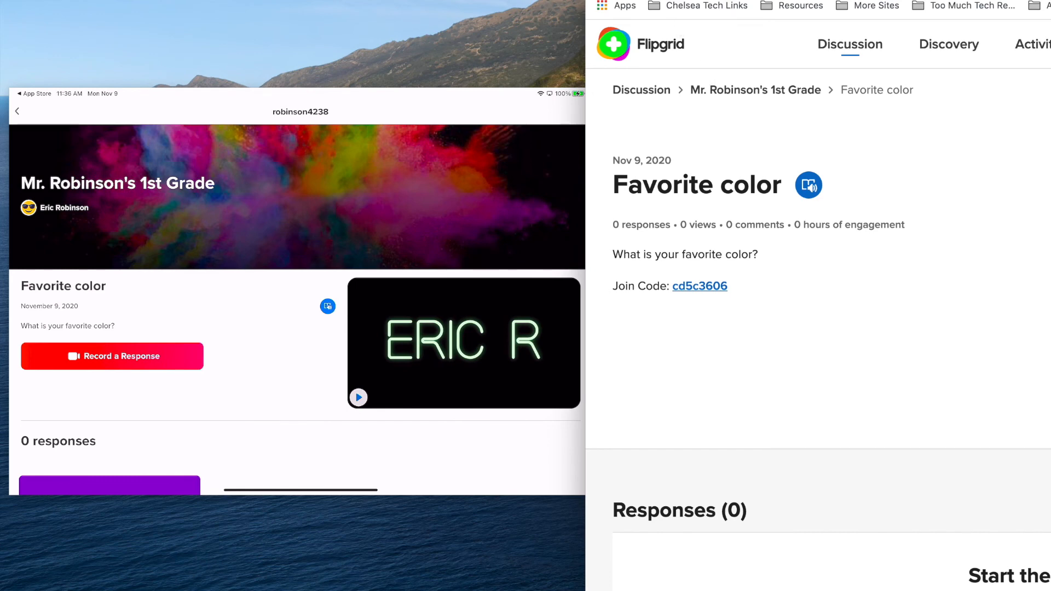
Step: Reload the Favorite color topic to show the new response and open its Add a comment option
{"action": "key", "text": "super+r"}
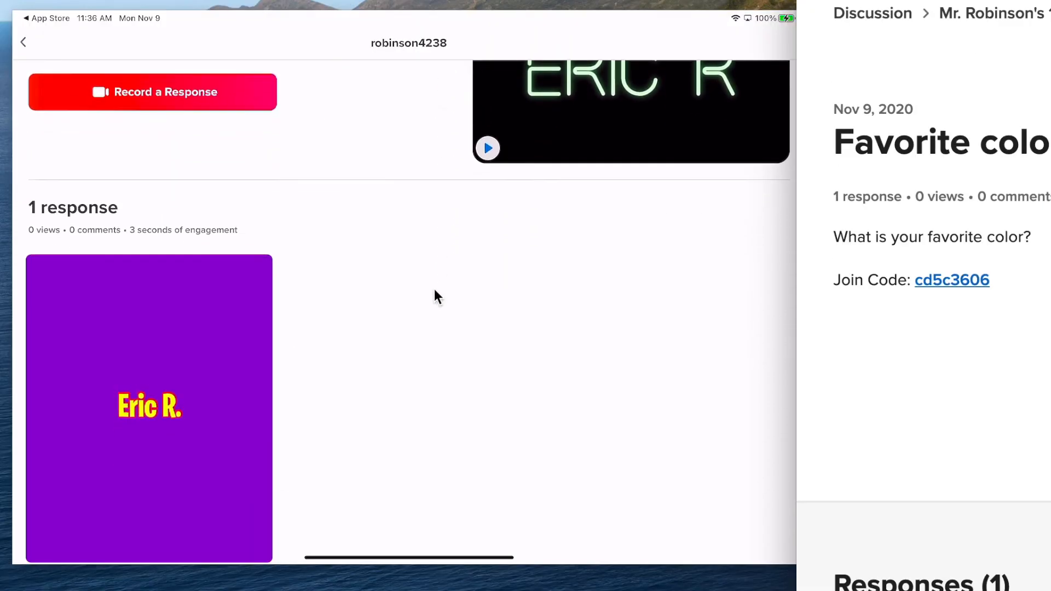
{"action": "scroll", "coordinate": [435, 289], "scroll_direction": "down", "scroll_amount": 3}
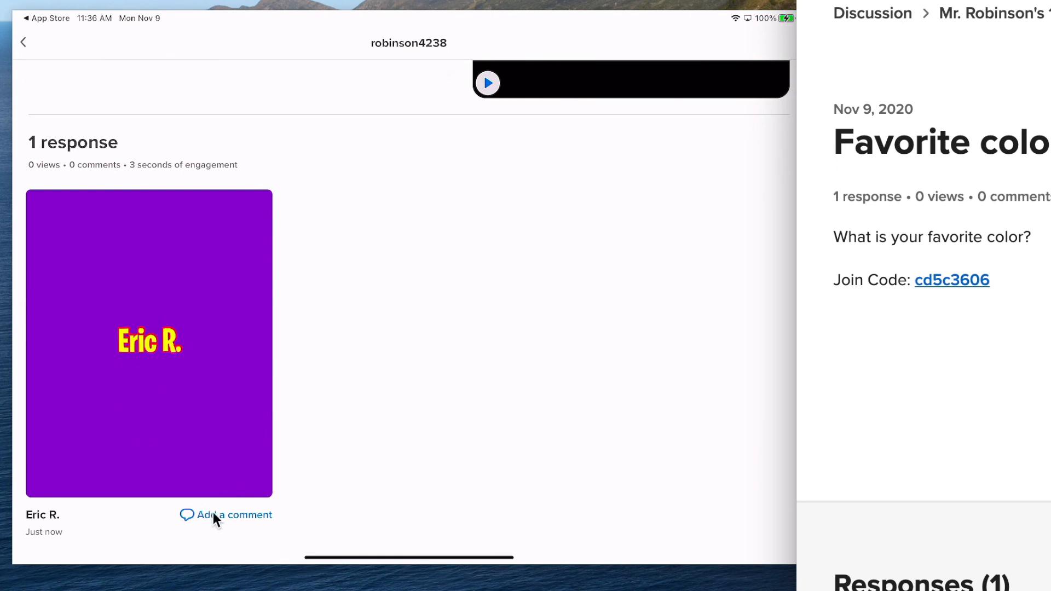
{"action": "left_click", "coordinate": [229, 513]}
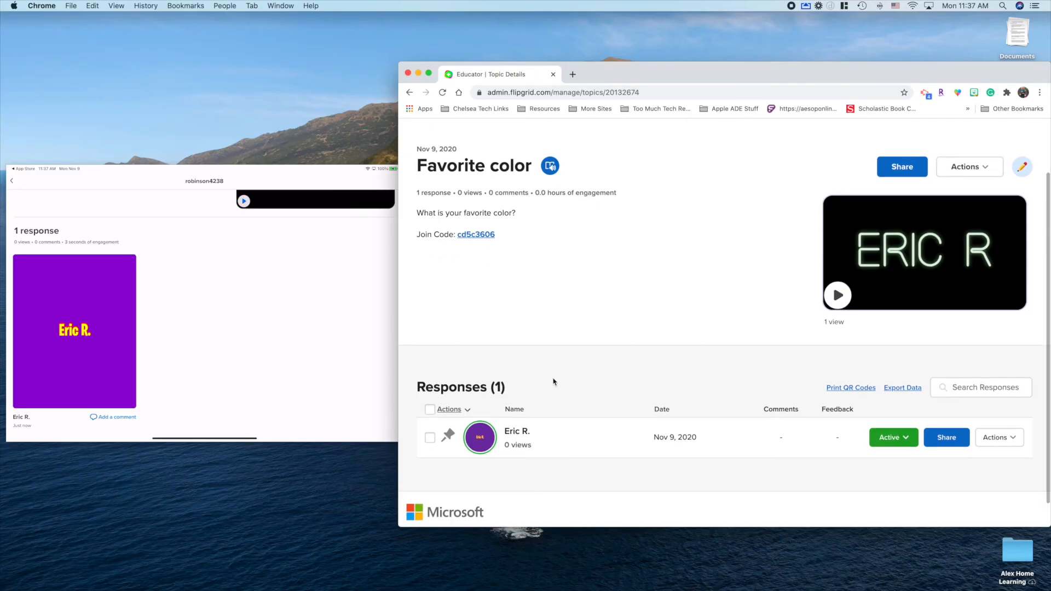
Step: Use the pin icon on the student's row in the Responses list
{"action": "scroll", "coordinate": [553, 382], "scroll_direction": "down", "scroll_amount": 1}
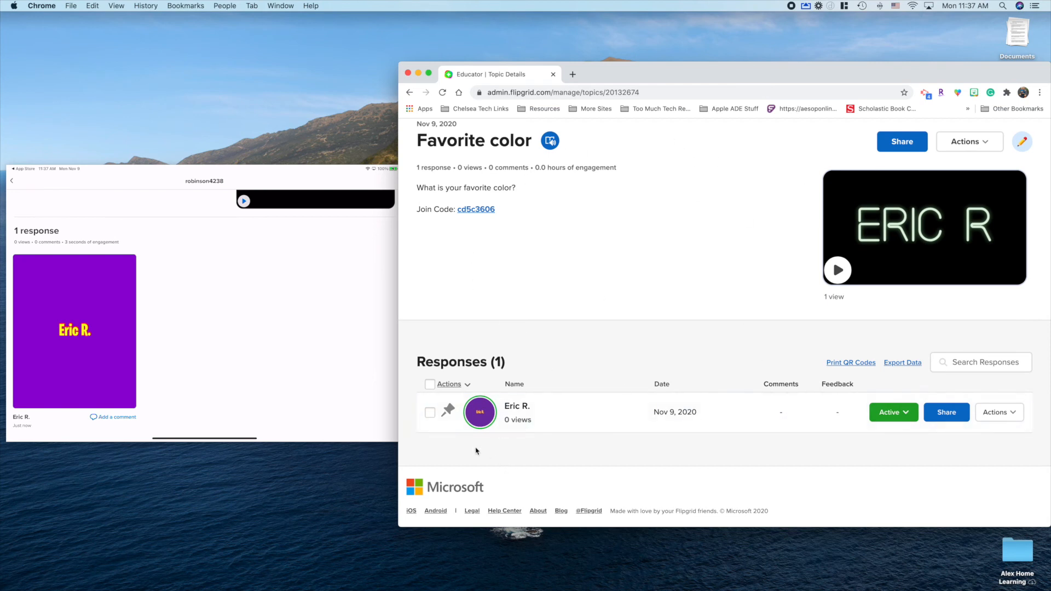
{"action": "left_click", "coordinate": [449, 415]}
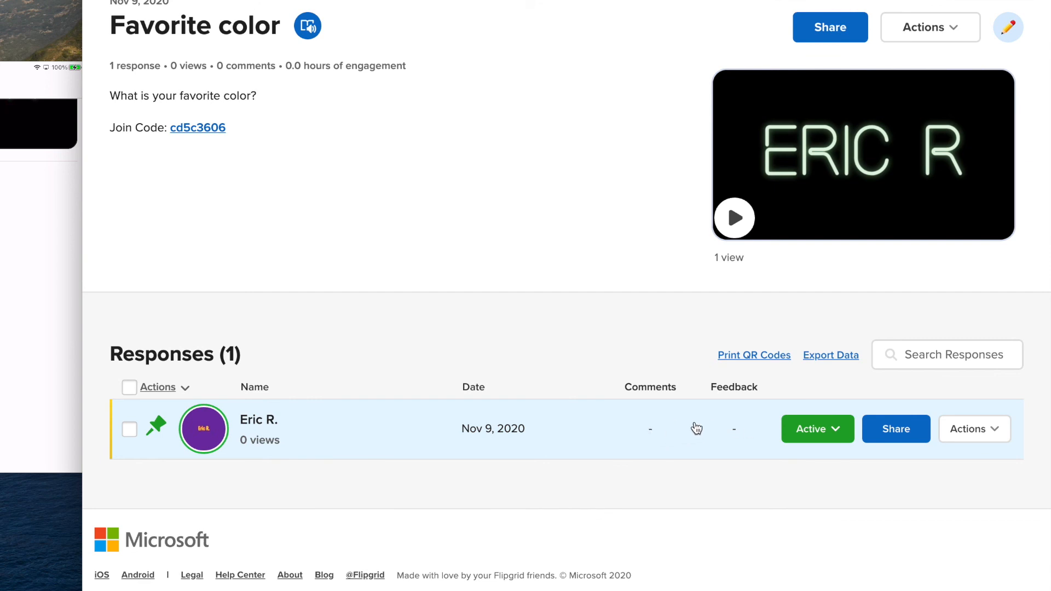
{"action": "left_click", "coordinate": [838, 432]}
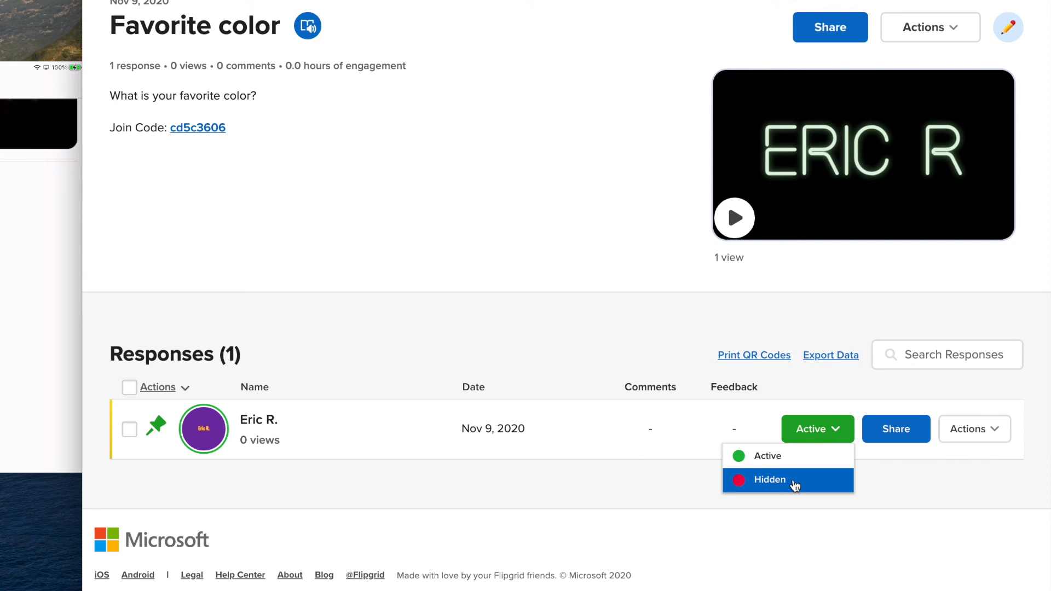
{"action": "left_click", "coordinate": [873, 490]}
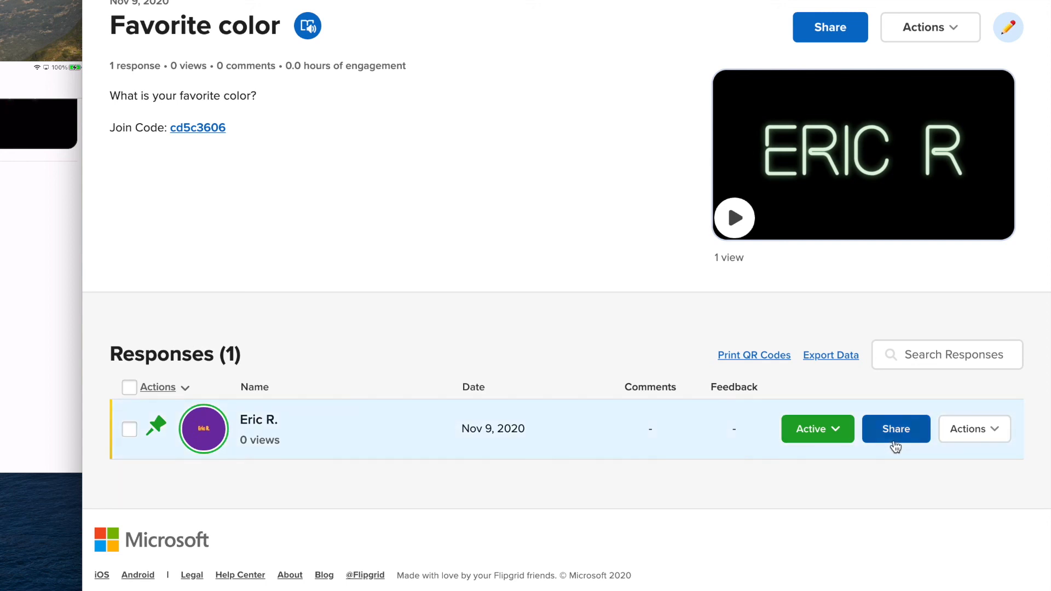
{"action": "left_click", "coordinate": [985, 430]}
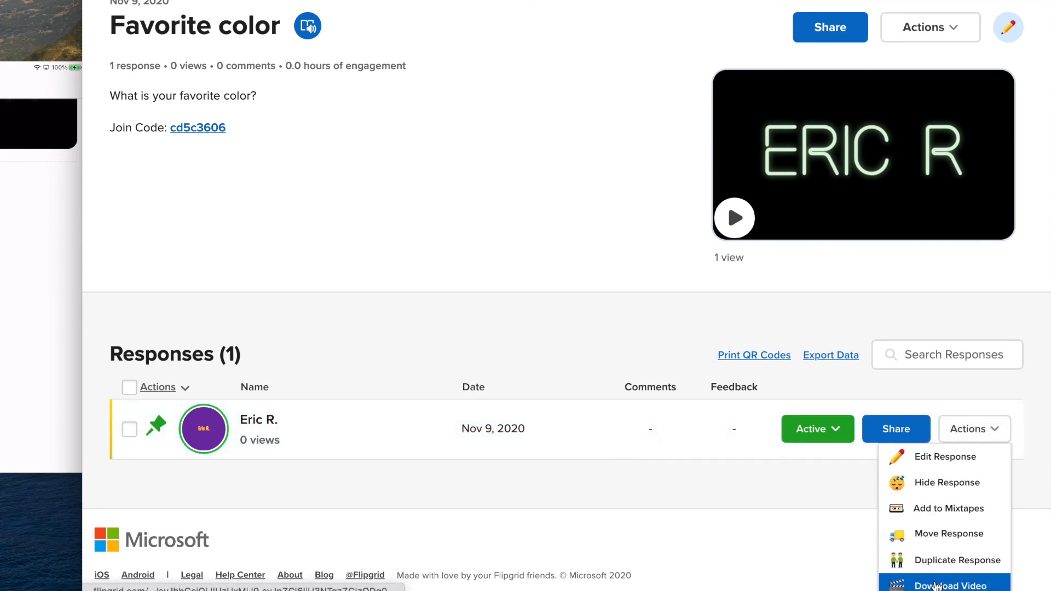
{"action": "left_click", "coordinate": [936, 586]}
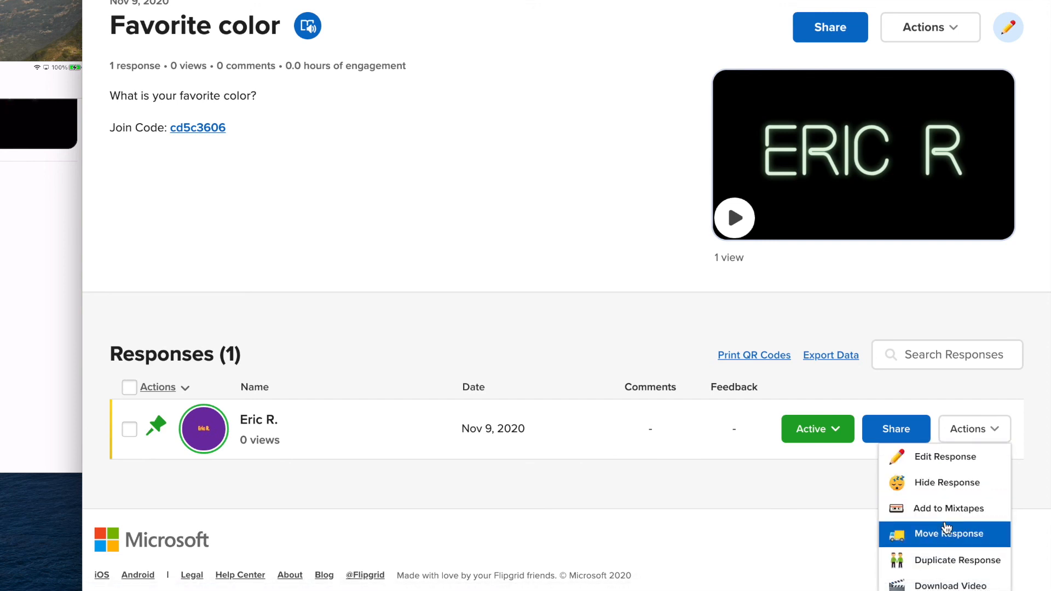
{"action": "scroll", "coordinate": [823, 497], "scroll_direction": "down", "scroll_amount": 1}
{"action": "left_click", "coordinate": [822, 447]}
{"action": "scroll", "coordinate": [822, 446], "scroll_direction": "up", "scroll_amount": 1}
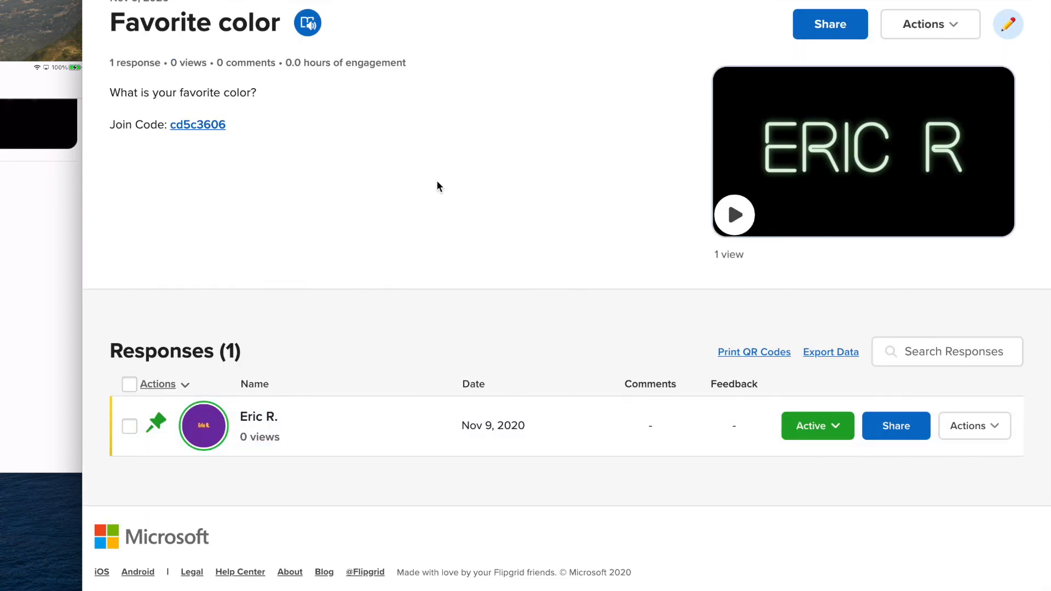
{"action": "scroll", "coordinate": [437, 185], "scroll_direction": "up", "scroll_amount": 3}
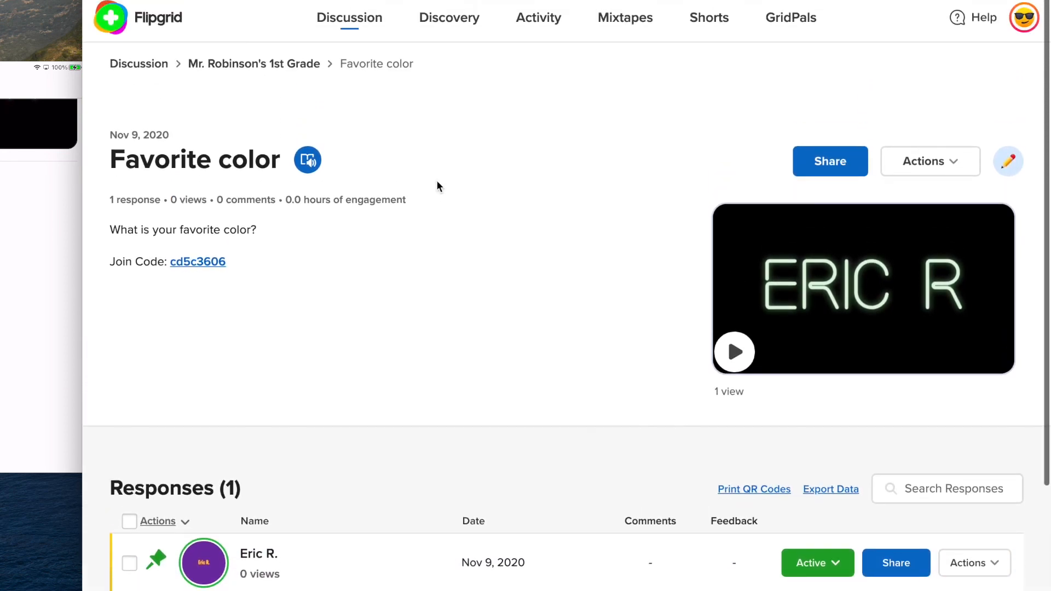